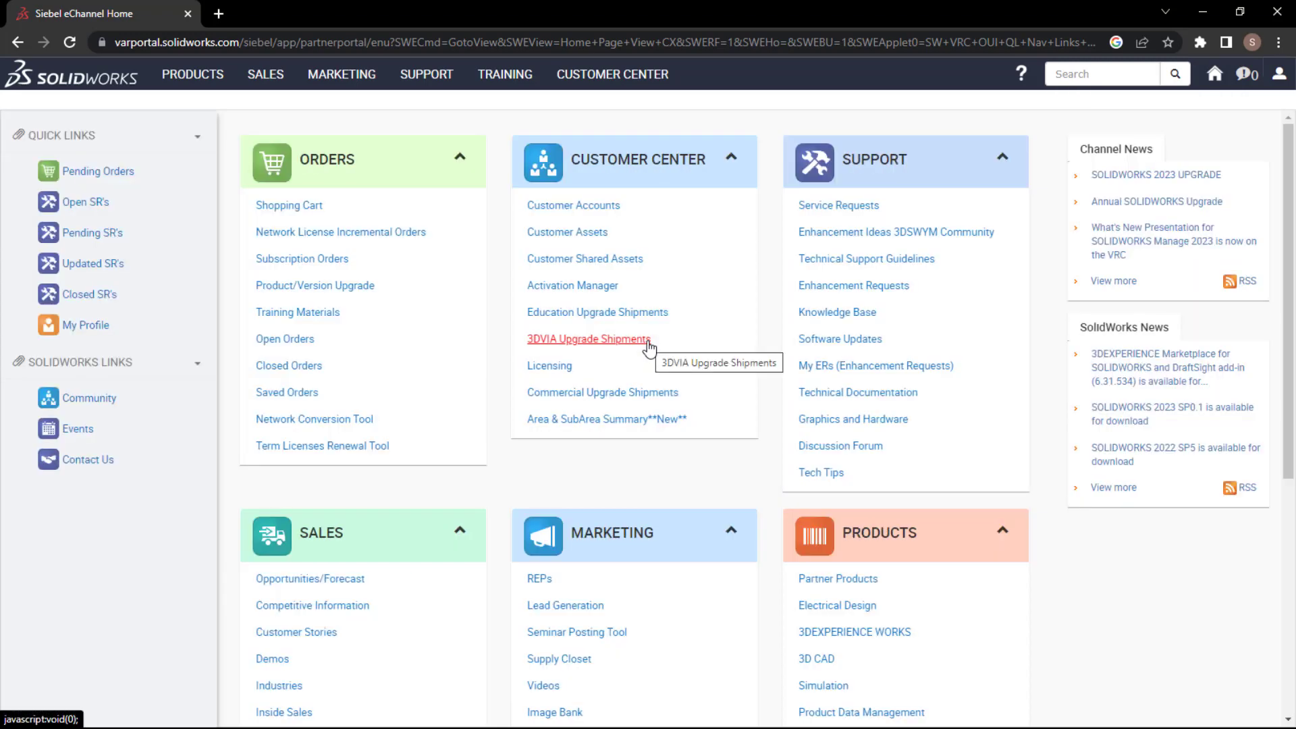
- Start a new Customer Center service request from the Service Requests list
click(838, 206)
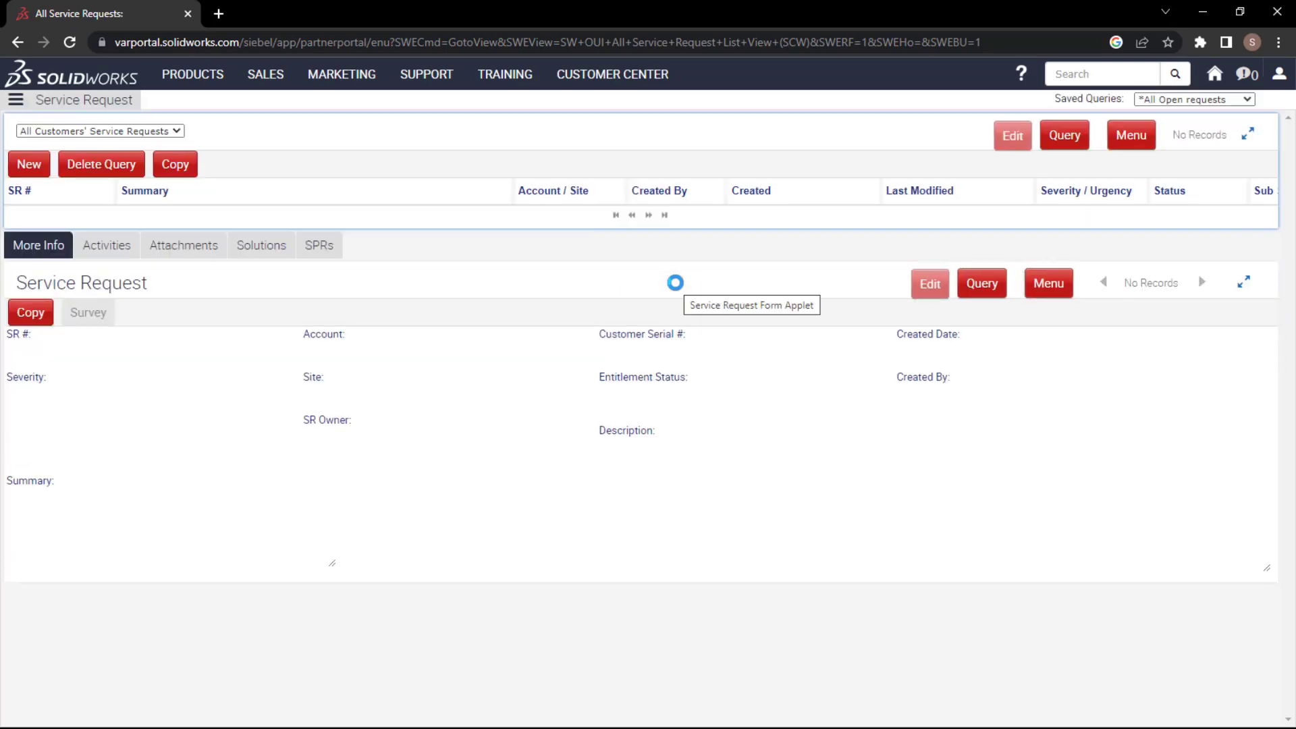
click(31, 164)
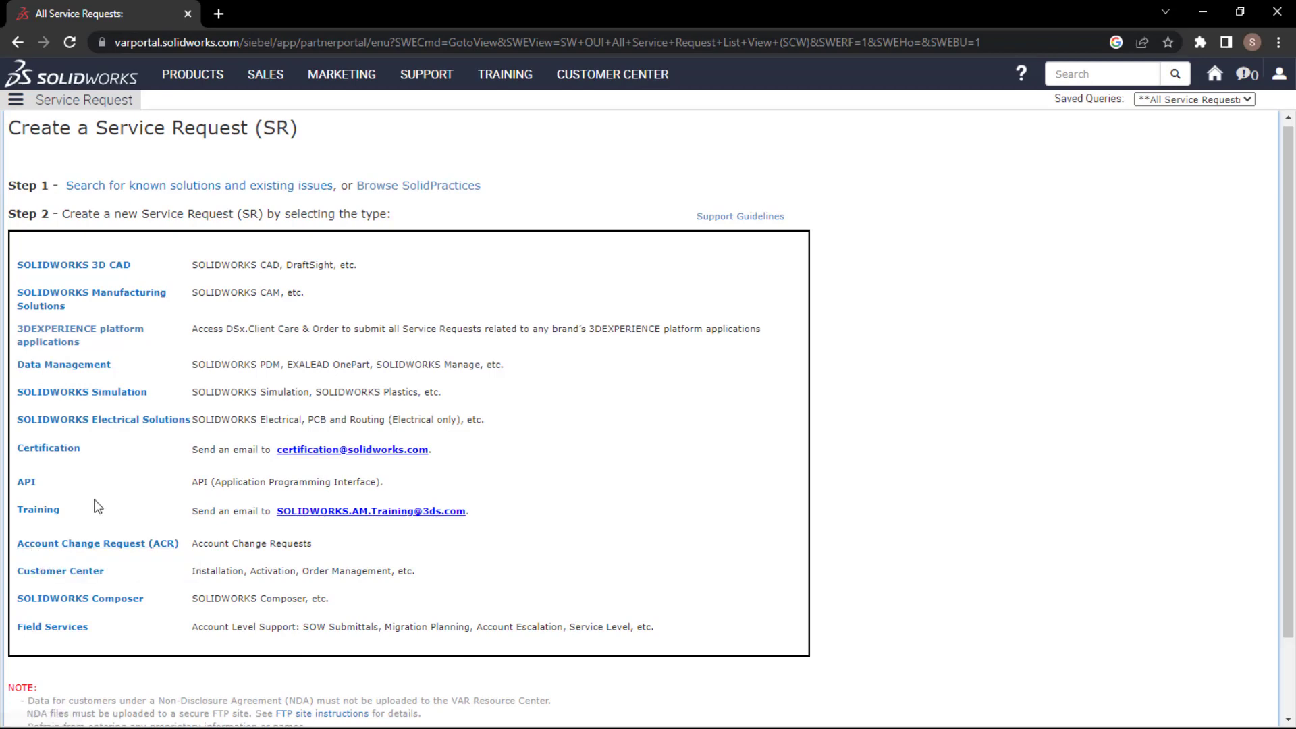
click(58, 572)
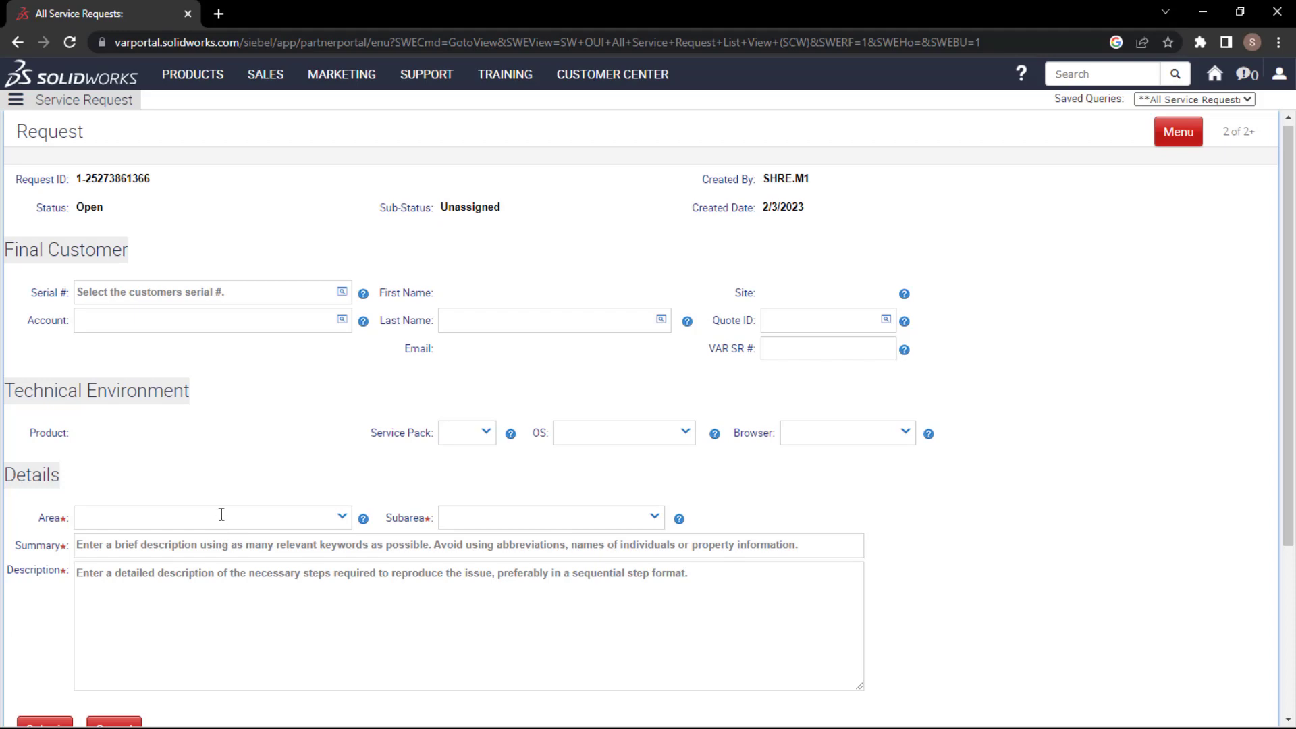
- Select and confirm the customer's product serial number, auto-filling the account and product fields
click(324, 292)
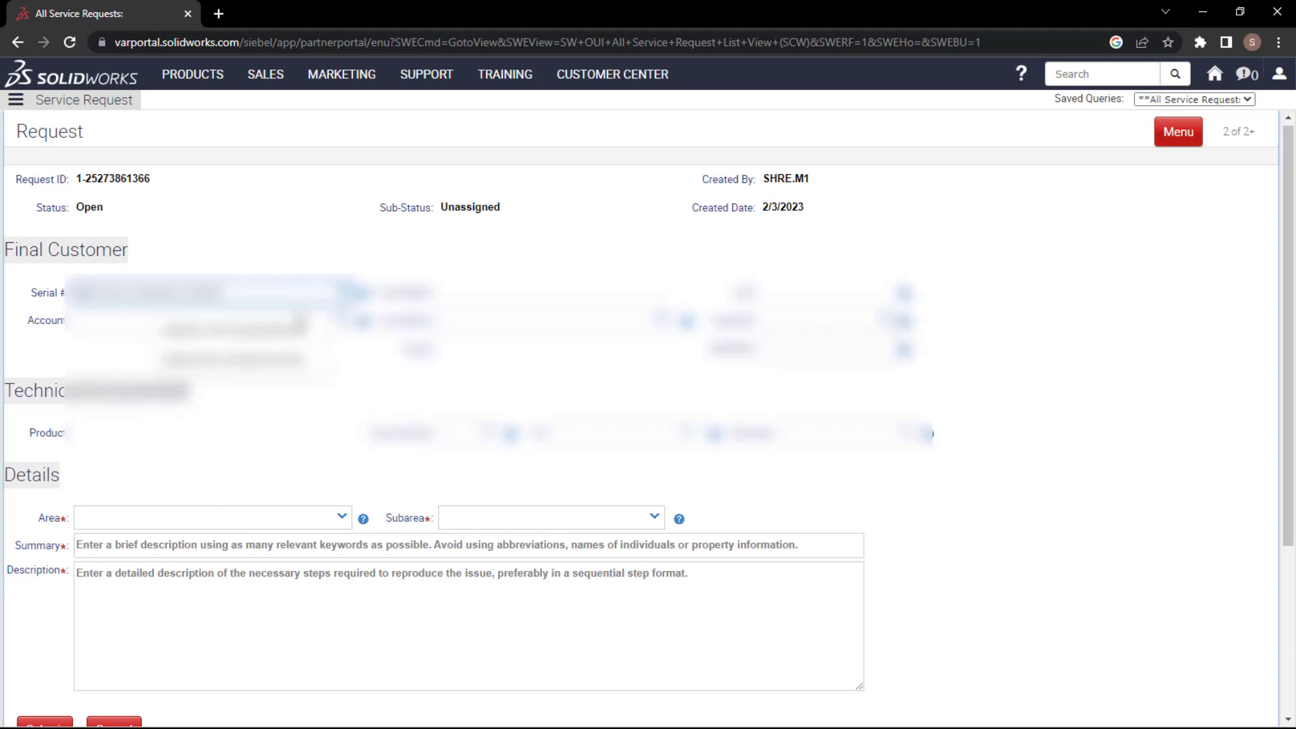
click(268, 335)
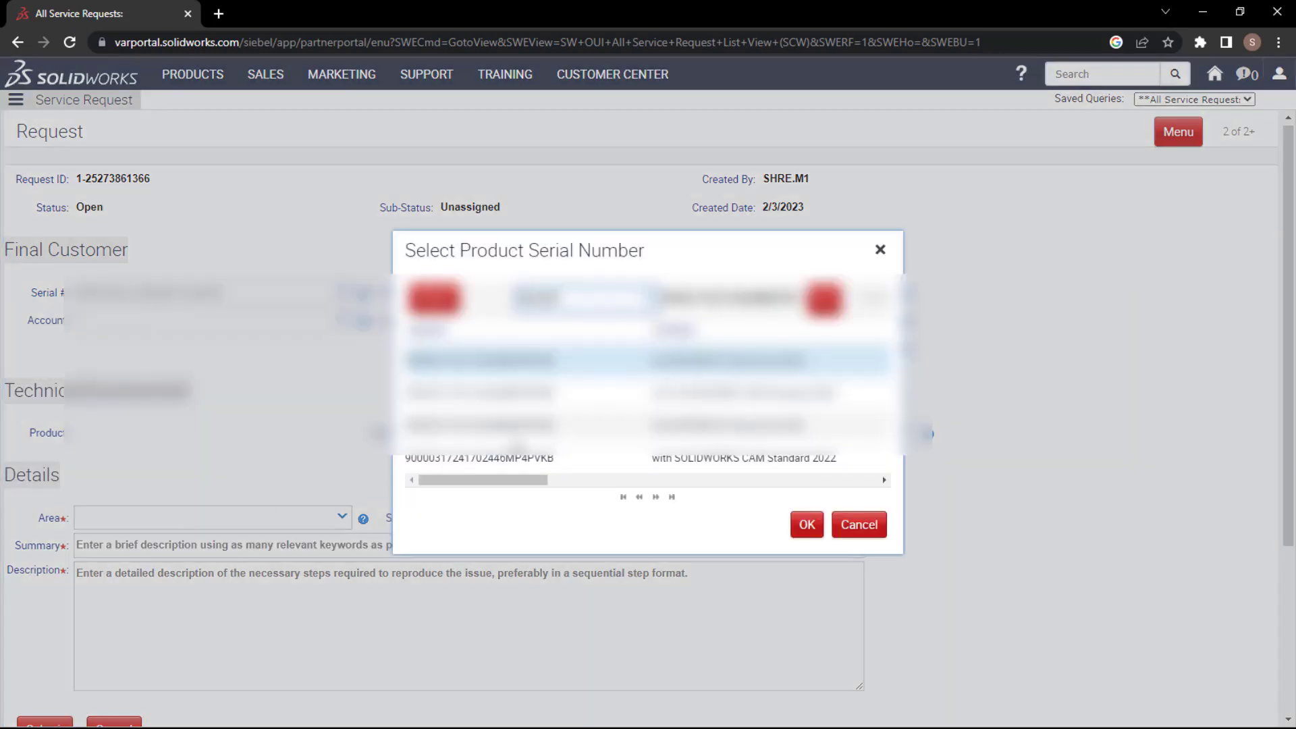
click(809, 528)
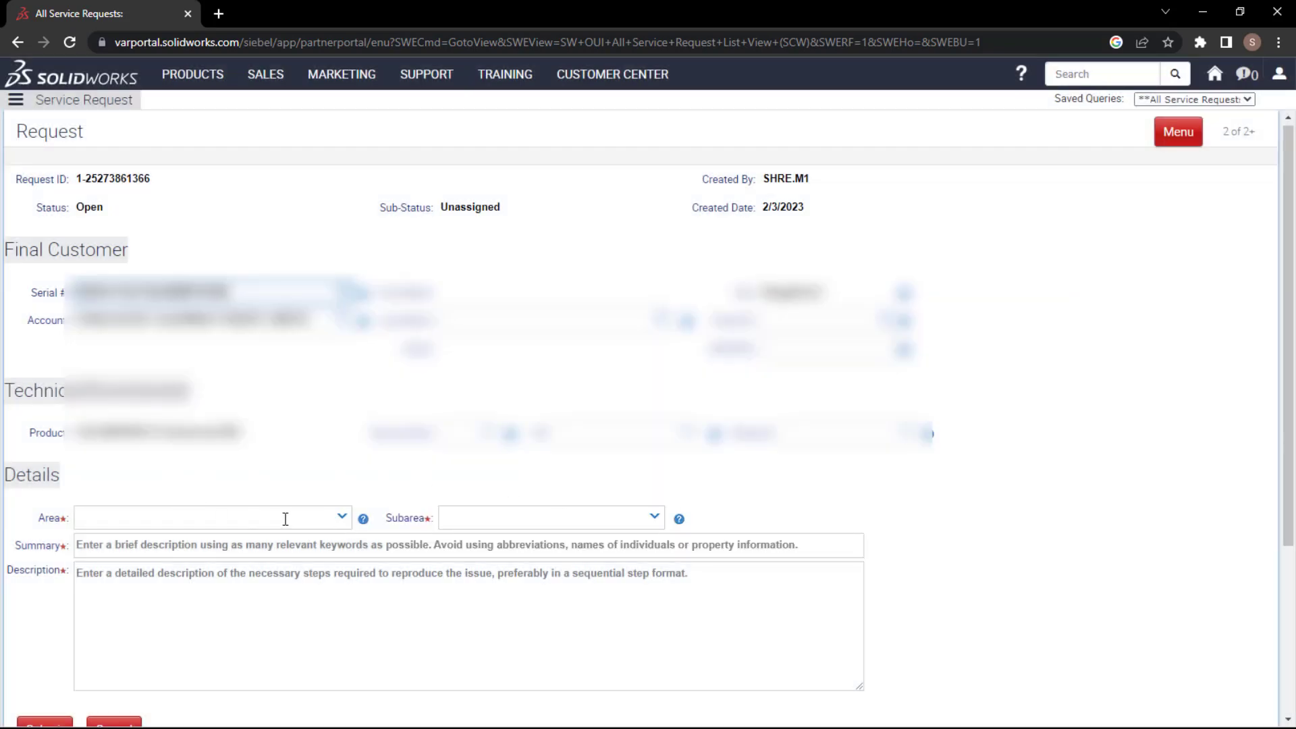
click(342, 517)
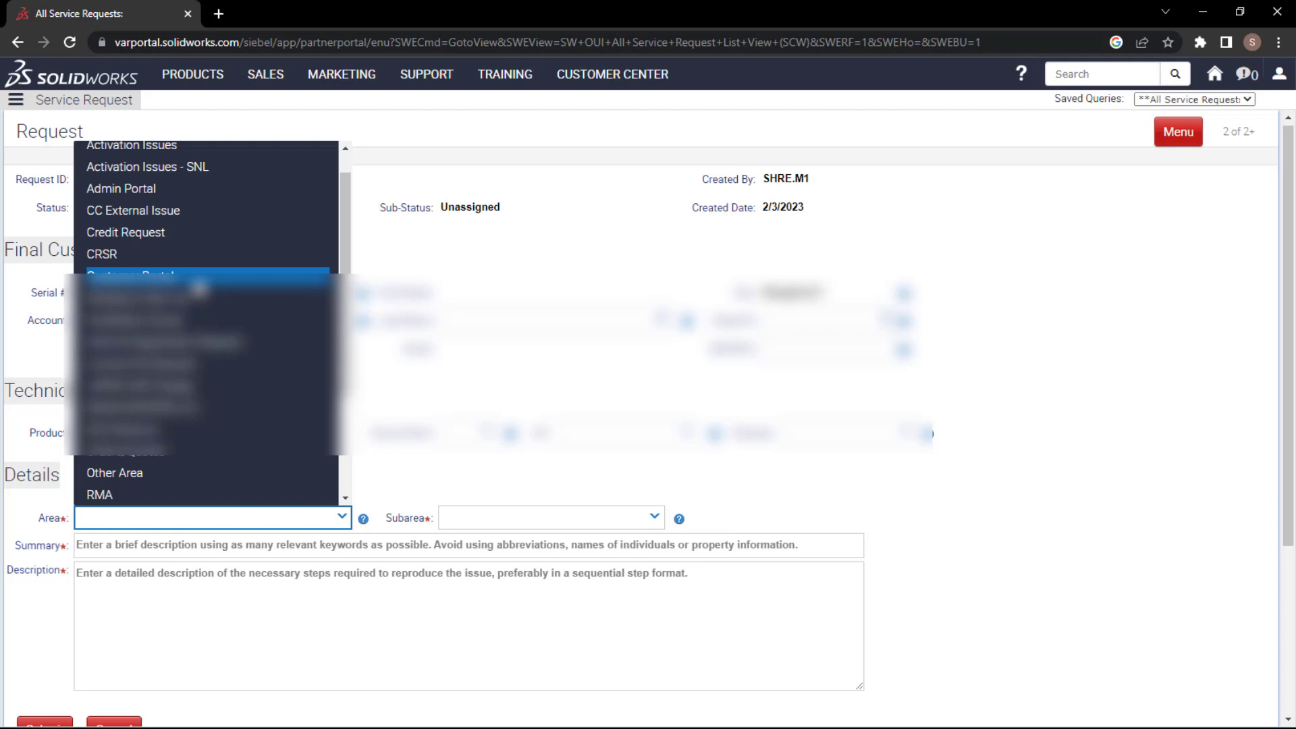
- Set Area to Customer Portal and summary to 'Unable to Download SOLIDWORKS Service Packs'
scroll(200, 288, up, 2)
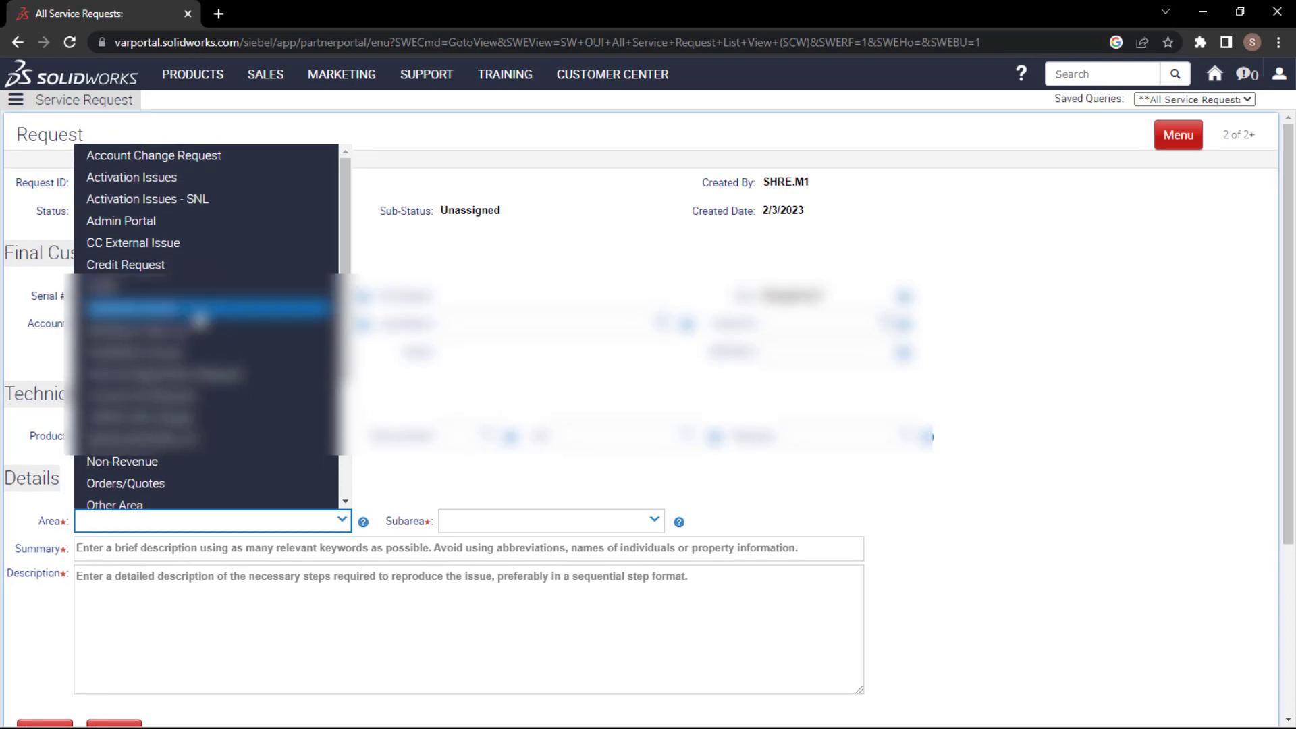
click(197, 312)
click(494, 525)
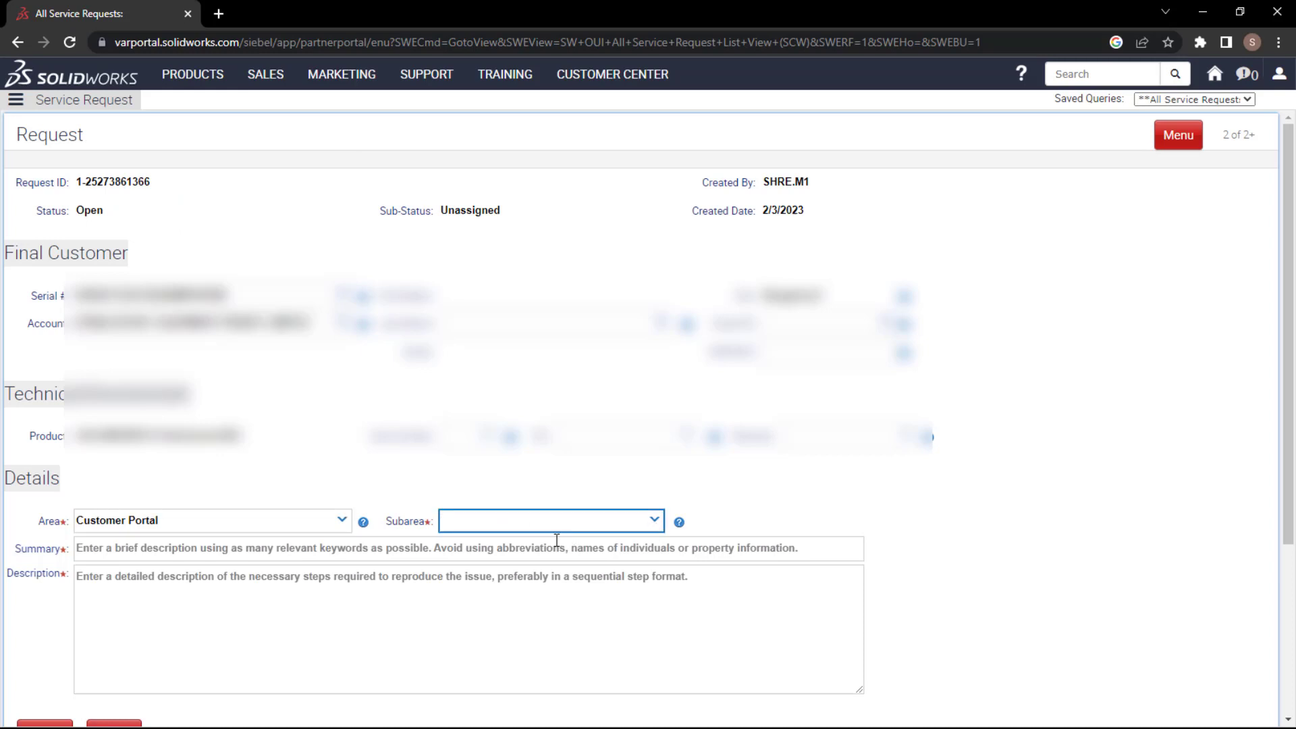
click(216, 549)
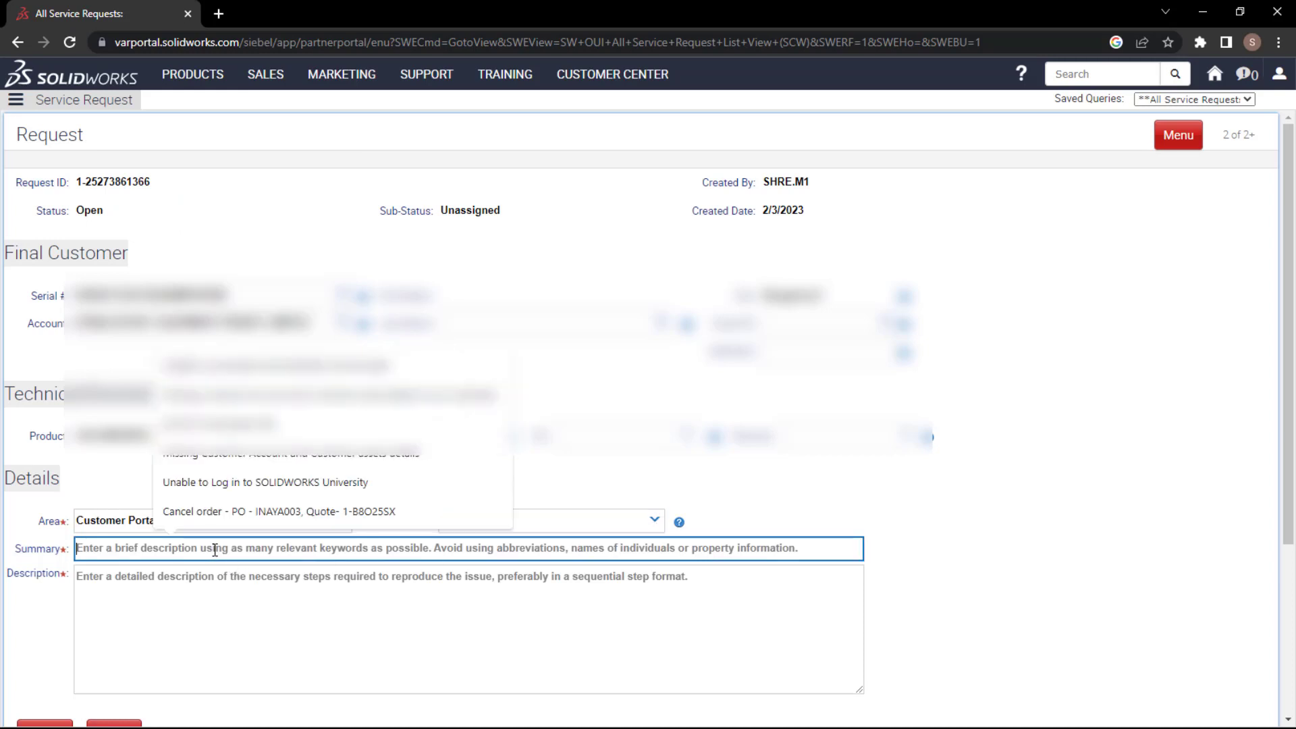
click(247, 381)
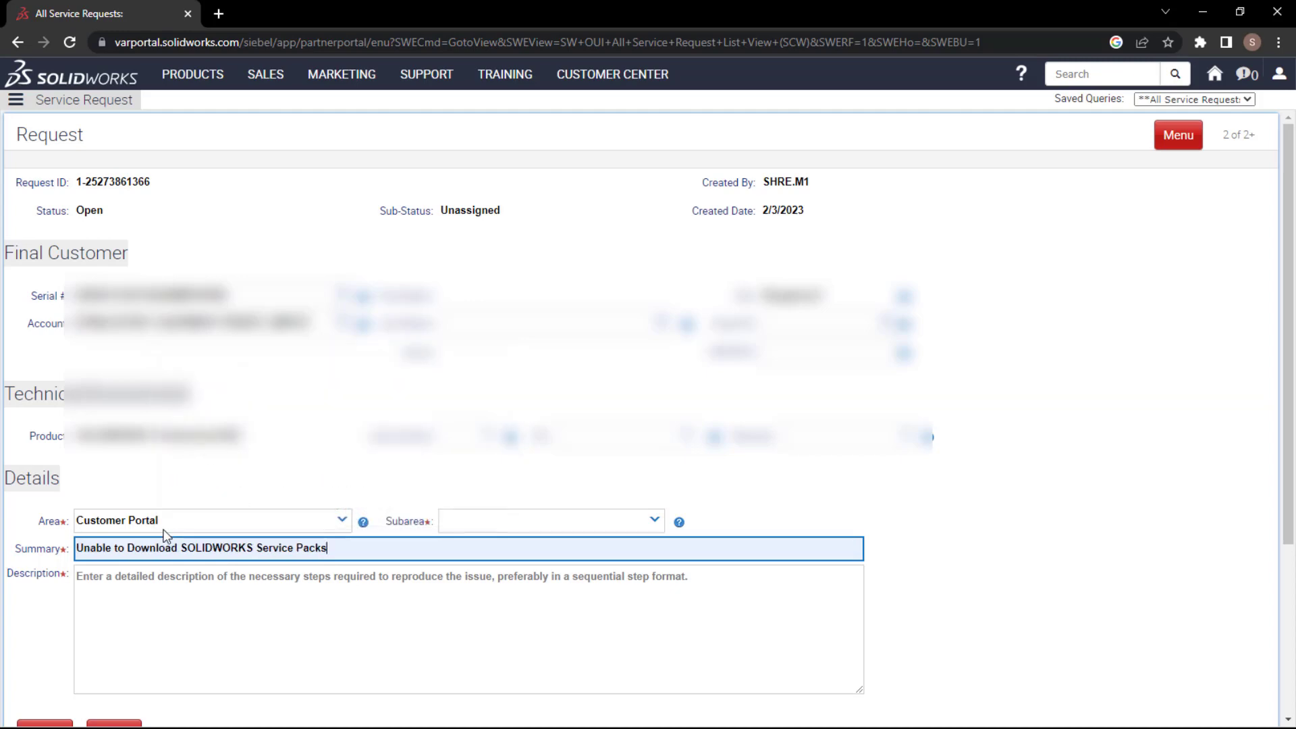
- Write a description saying the service packs cannot be downloaded, then close the screenshot windows
click(117, 592)
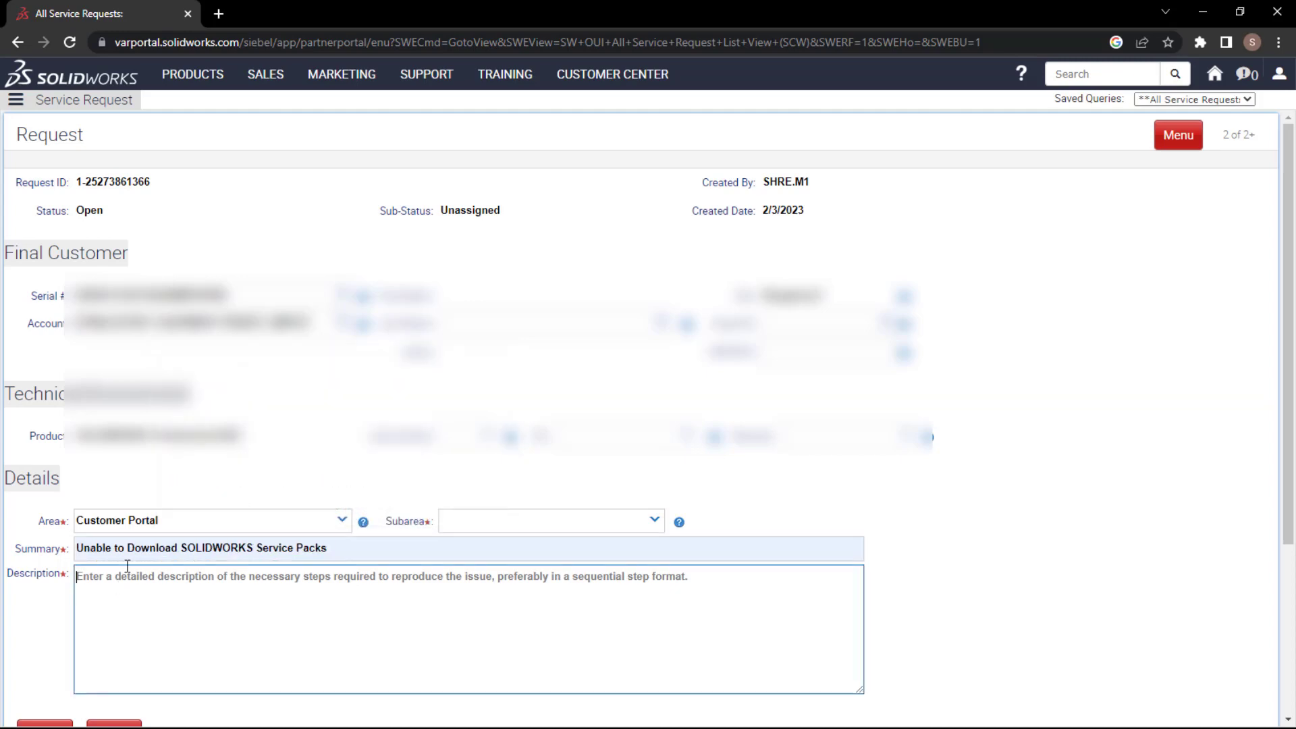
text(Hello Team,)
key(Return)
key(Return)
text(We are Unable to download the S)
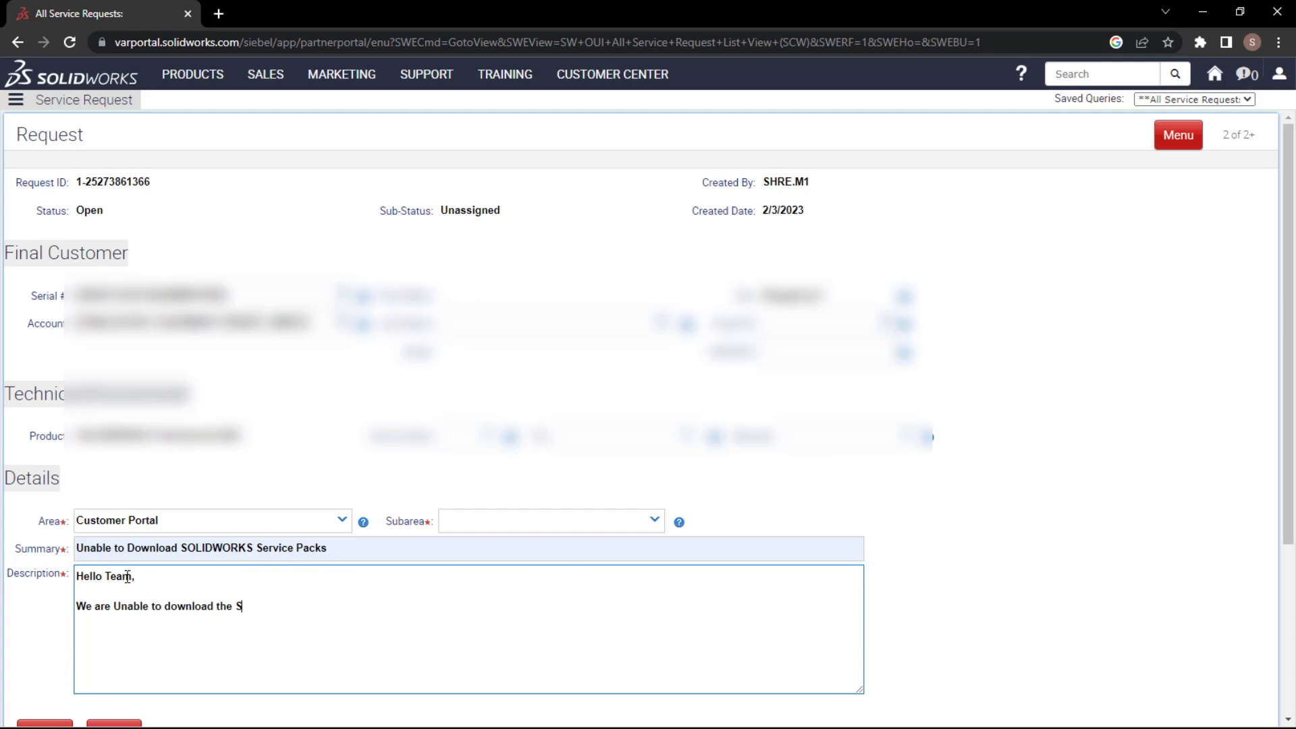
text(ervice Packs, kindly do the needful)
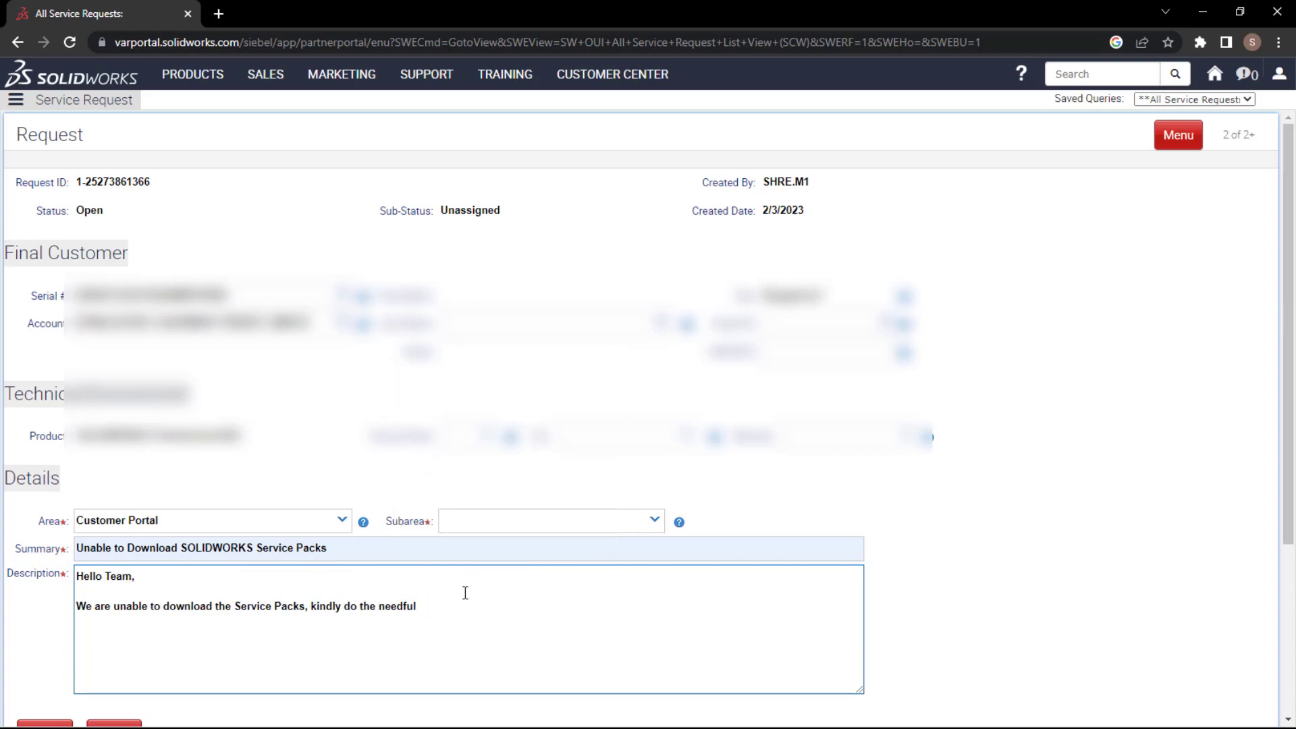
text(.)
key(Return)
key(Return)
text(Regards,)
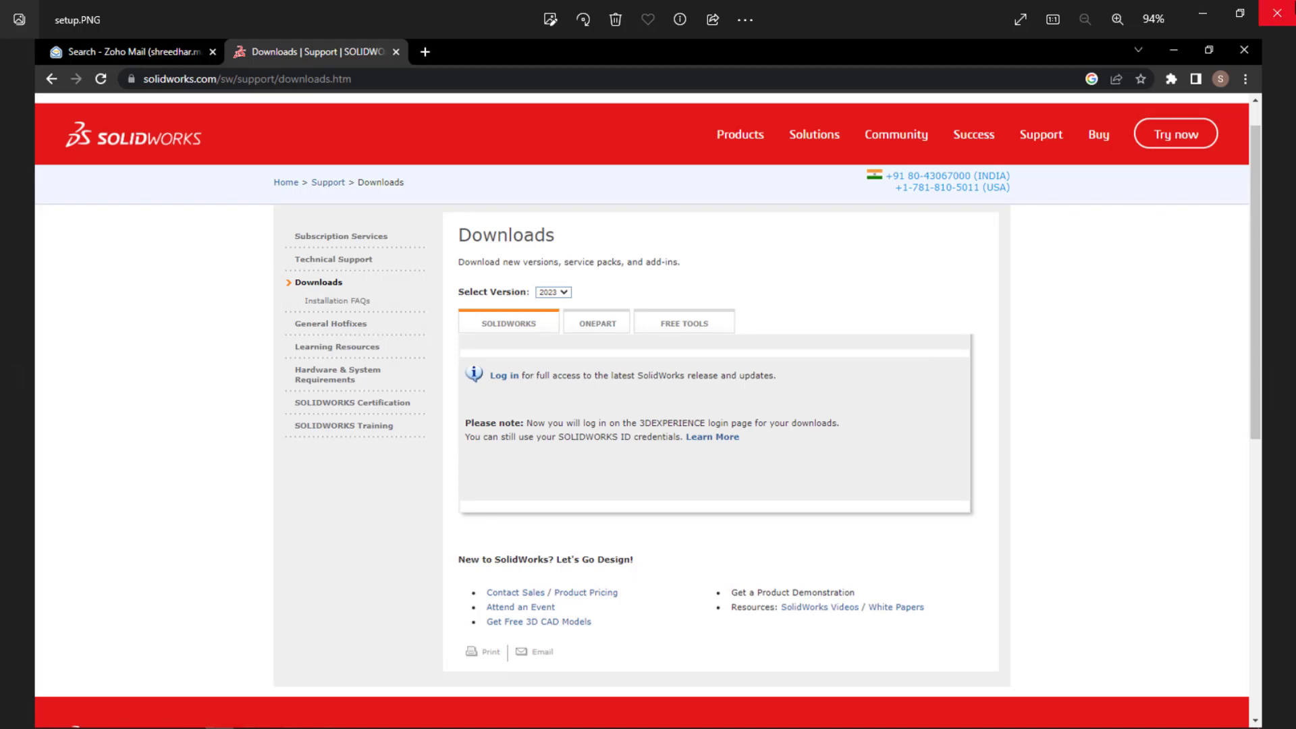
click(1277, 12)
click(1128, 137)
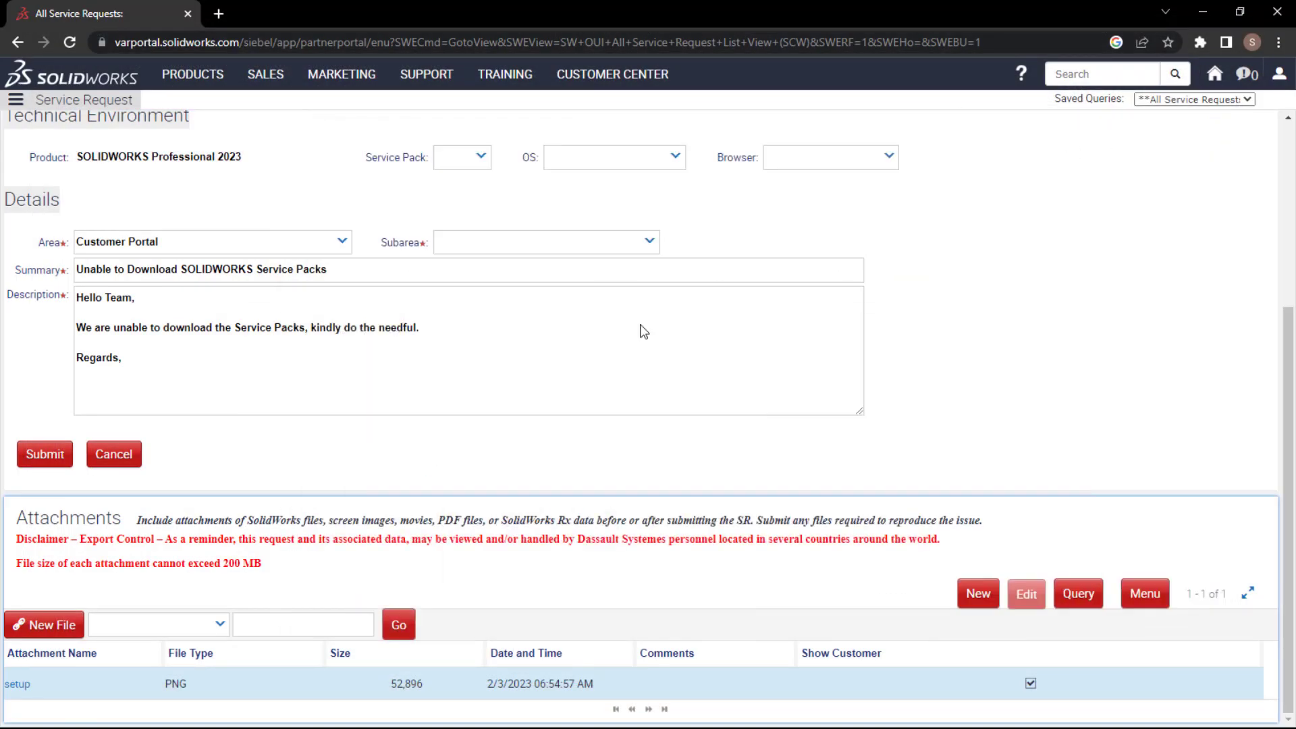
- Return to the request form, then launch Firefox from Windows Search's recent apps
click(141, 456)
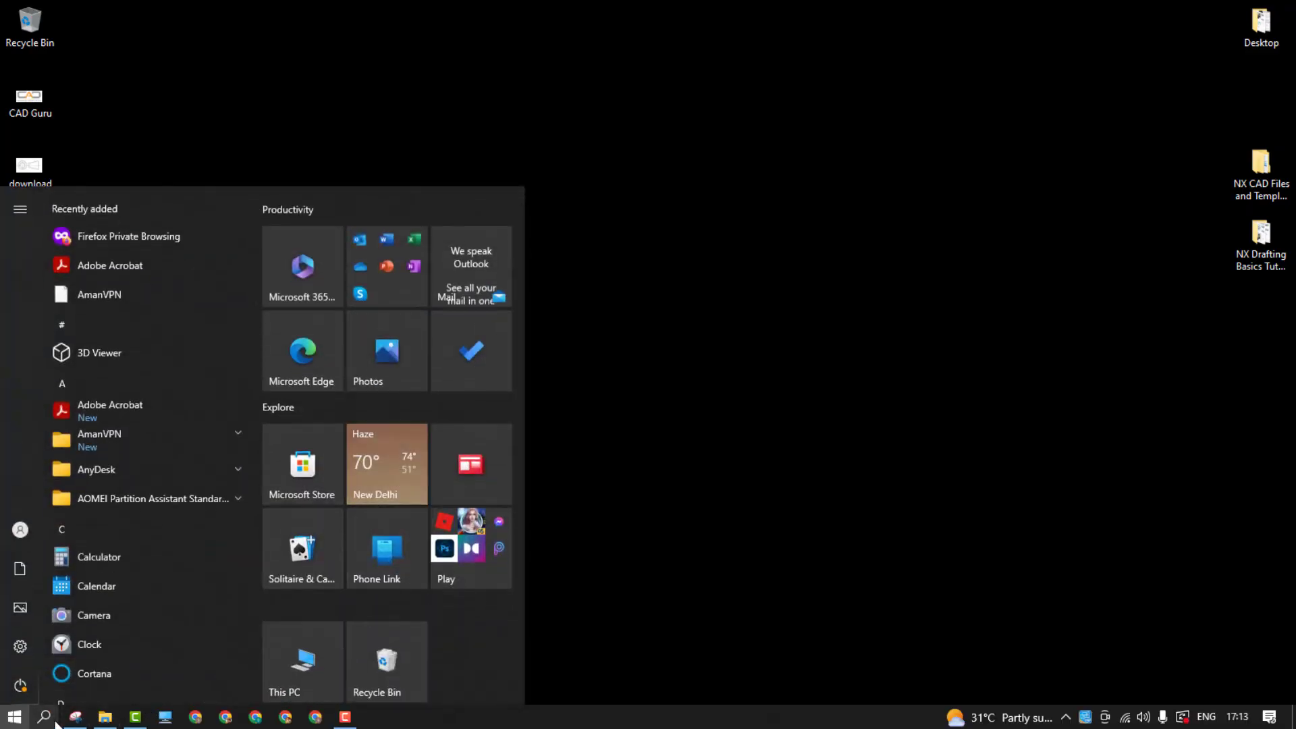
click(54, 720)
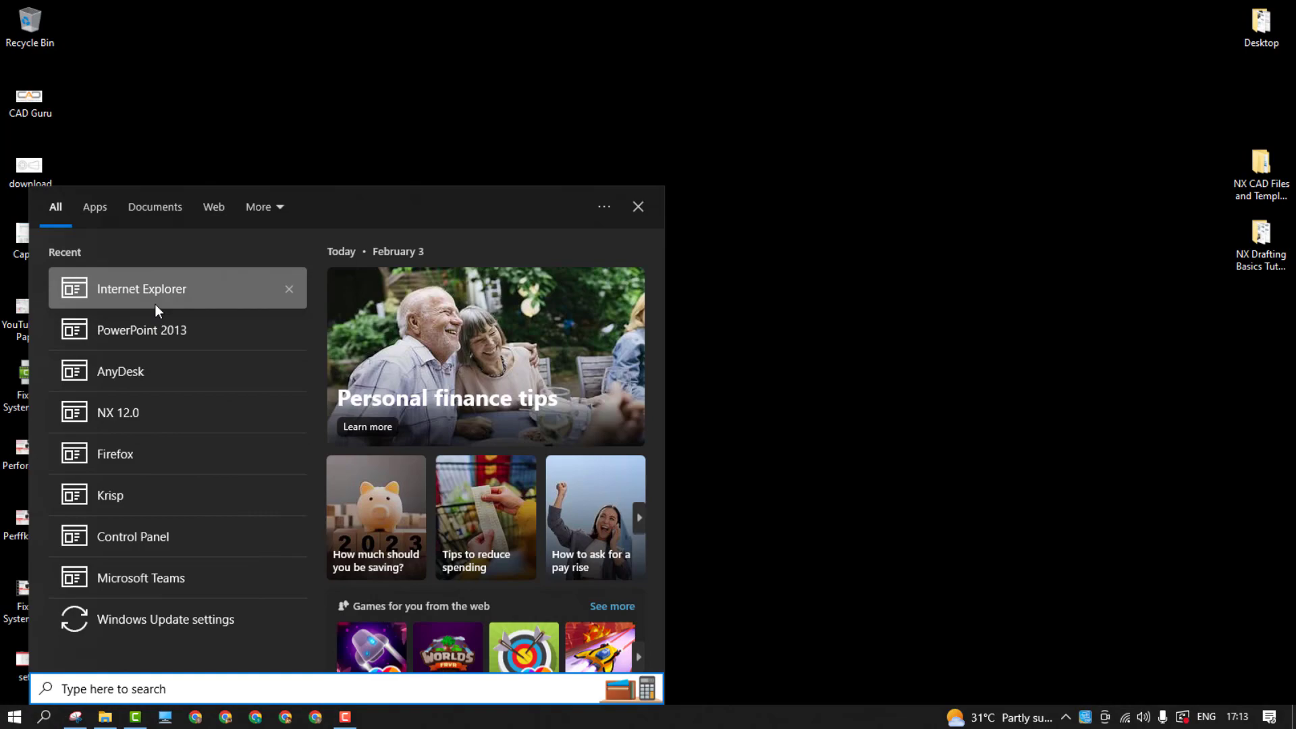
click(140, 448)
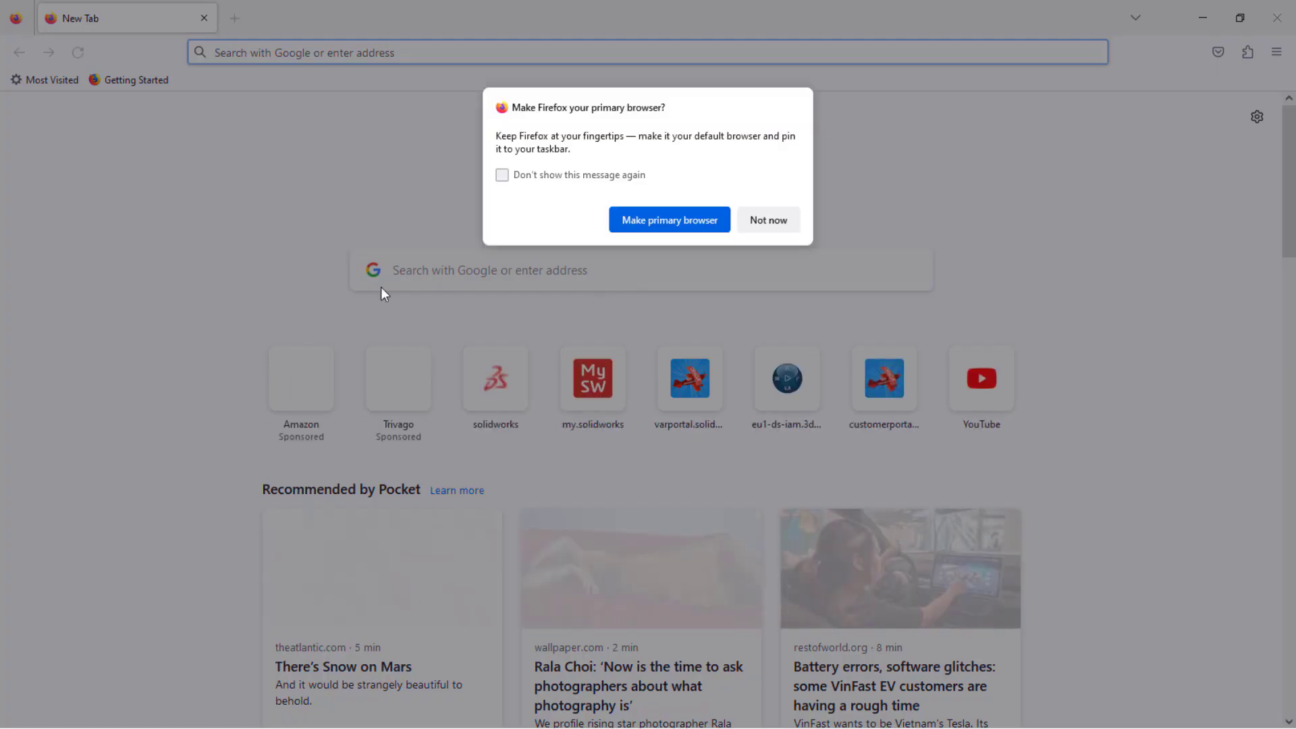
- Decline the default-browser prompt and clear the last hour of history, keeping Active Logins included
click(769, 222)
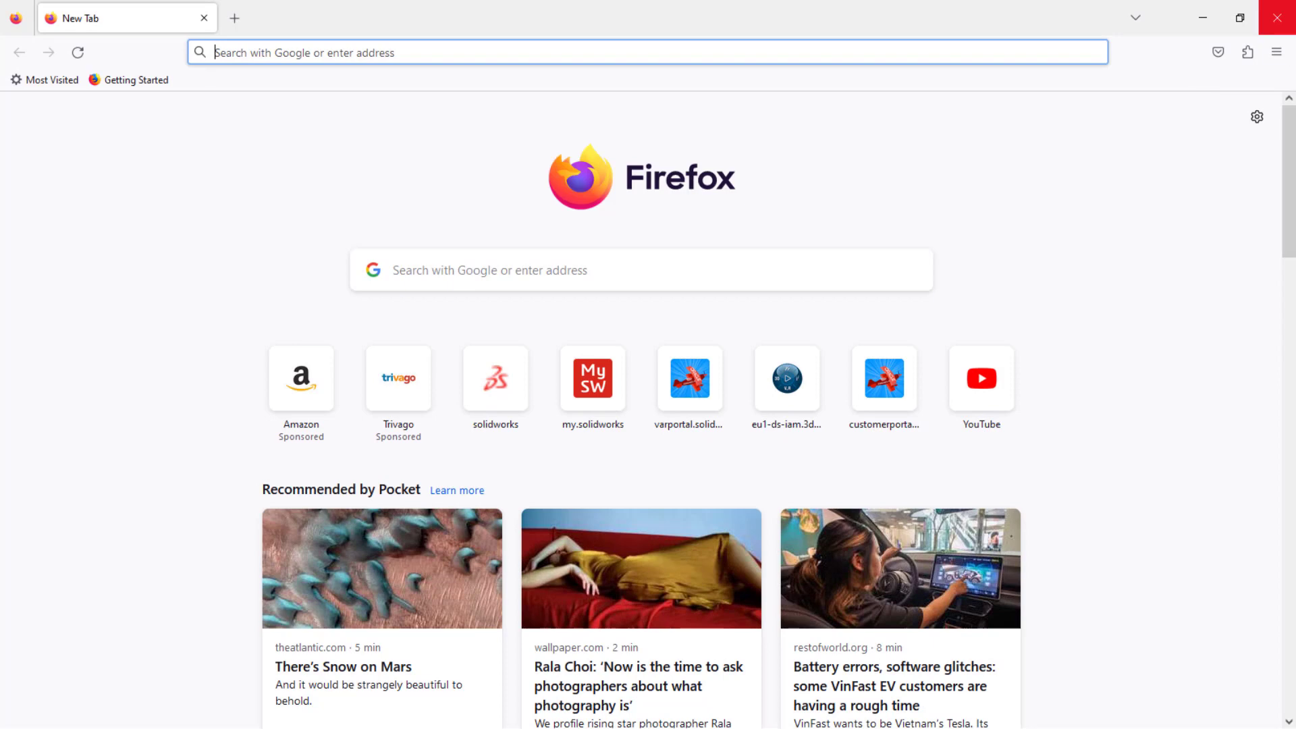
click(1278, 52)
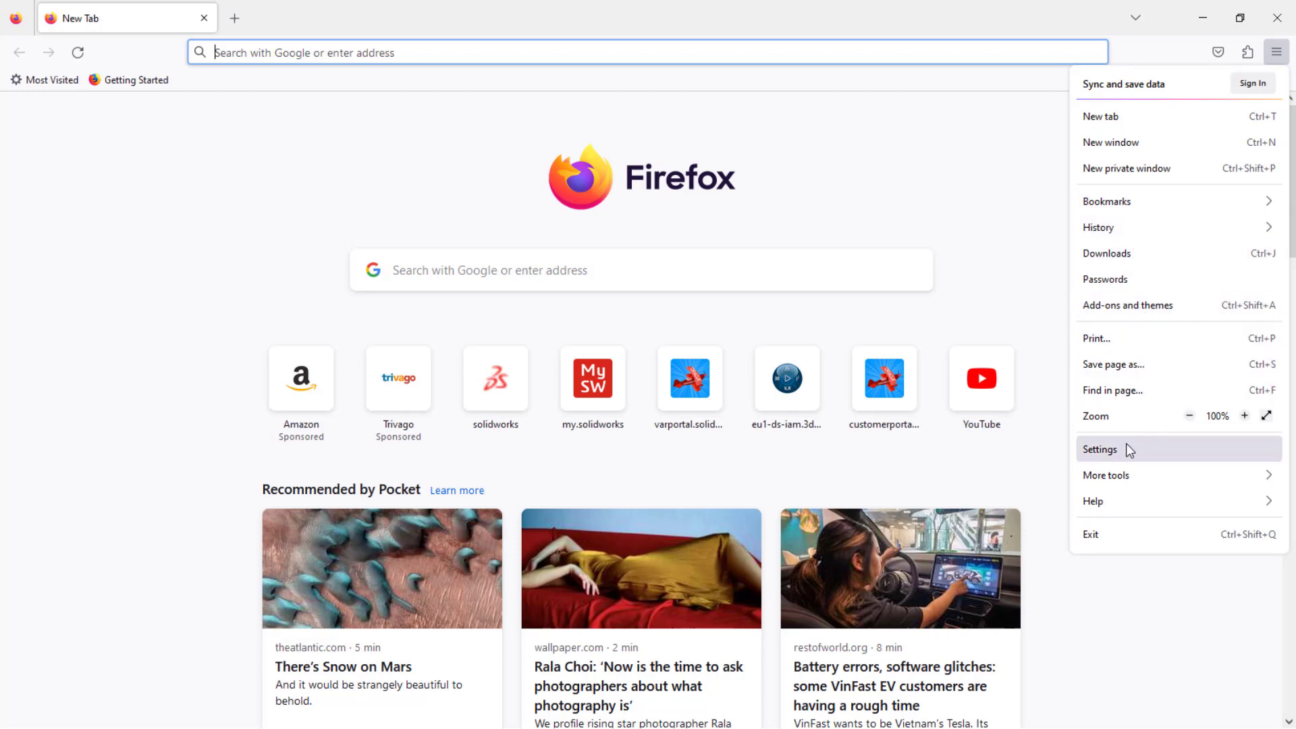
click(1148, 227)
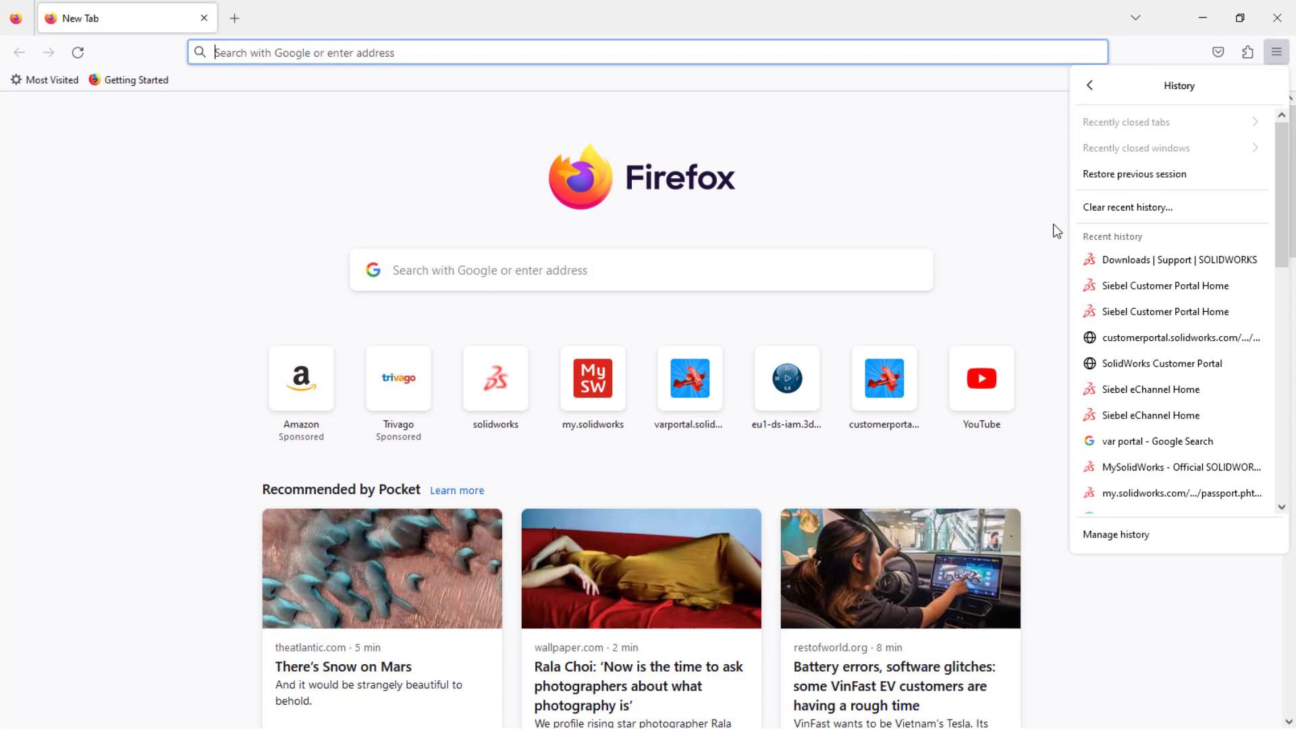
click(1126, 211)
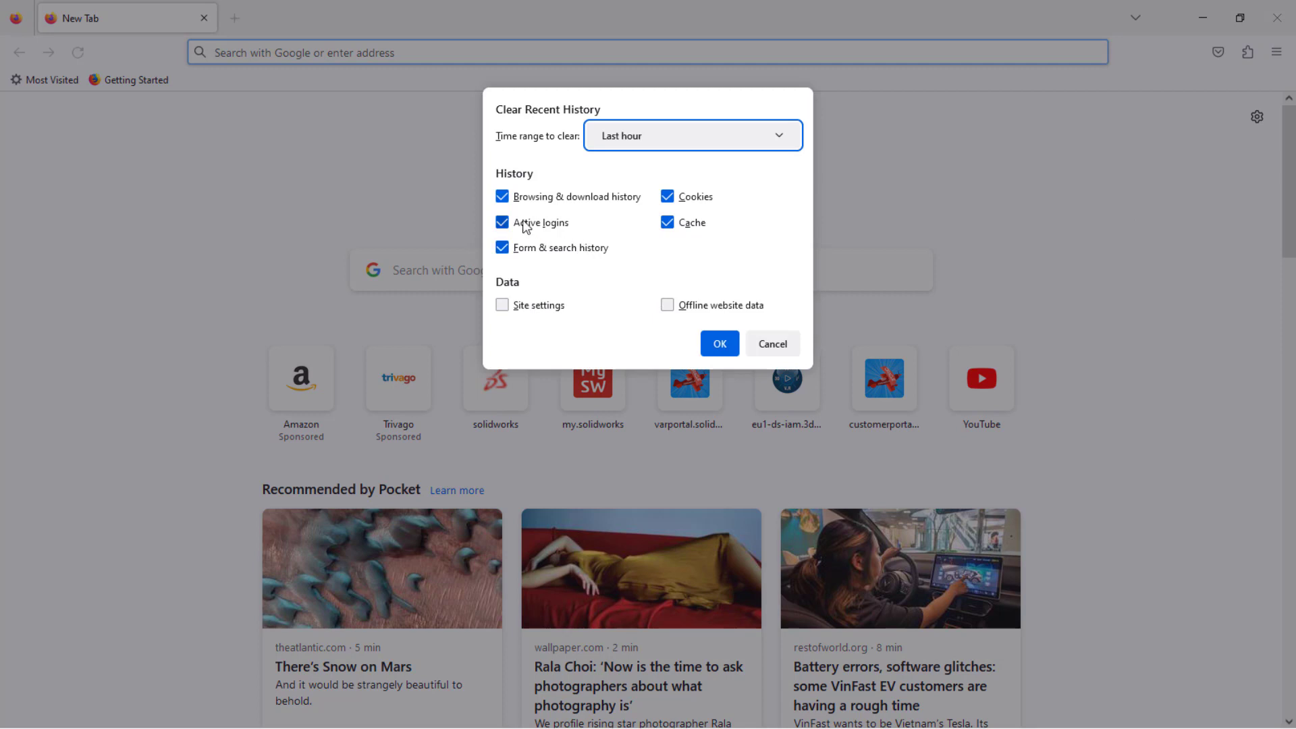
click(503, 224)
click(503, 223)
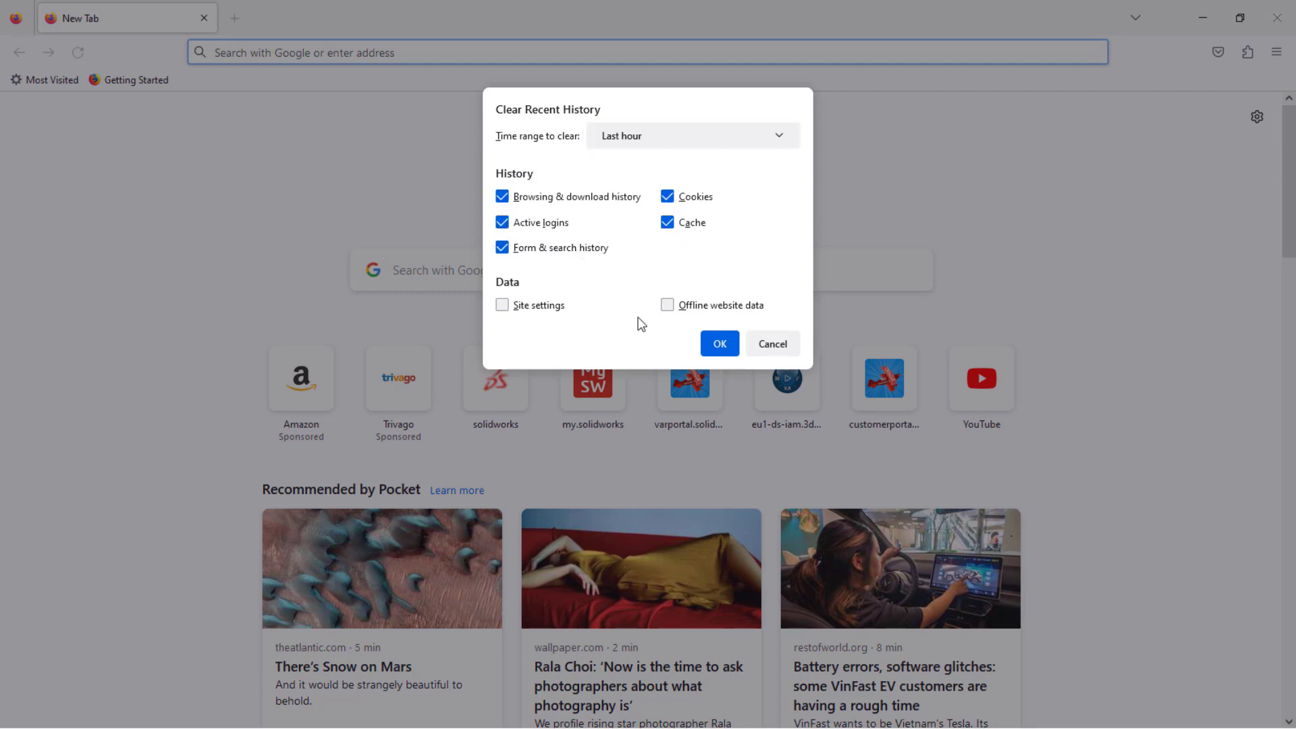
key(Escape)
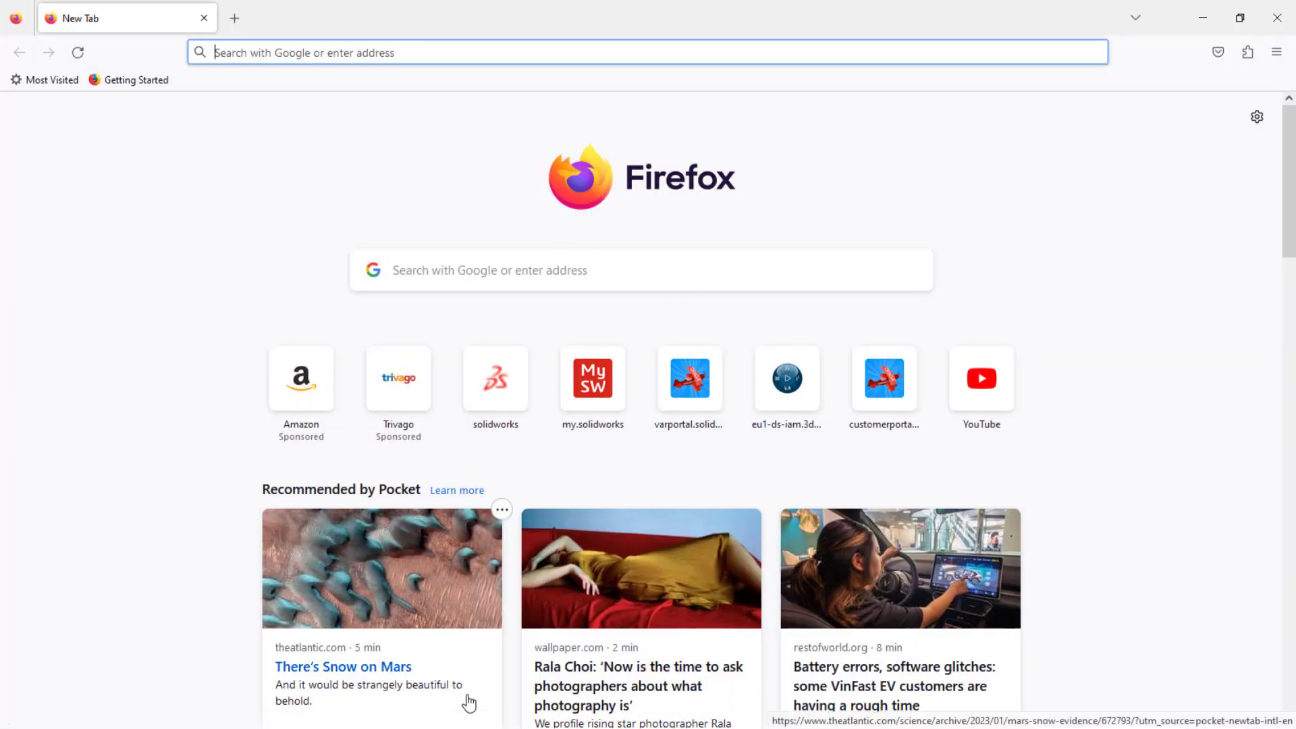
key(super)
key(Escape)
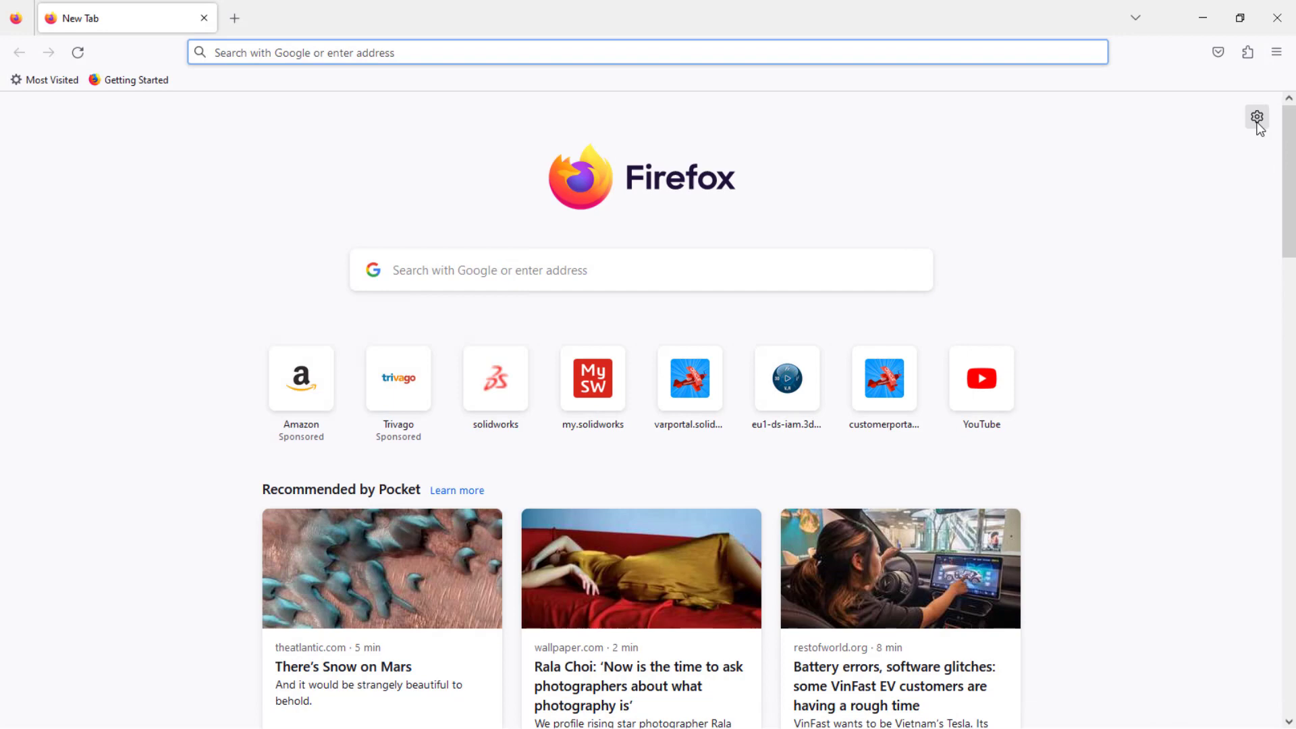
- Clear the last hour's history again, adding Site settings and Offline website data, then open Settings
click(1277, 52)
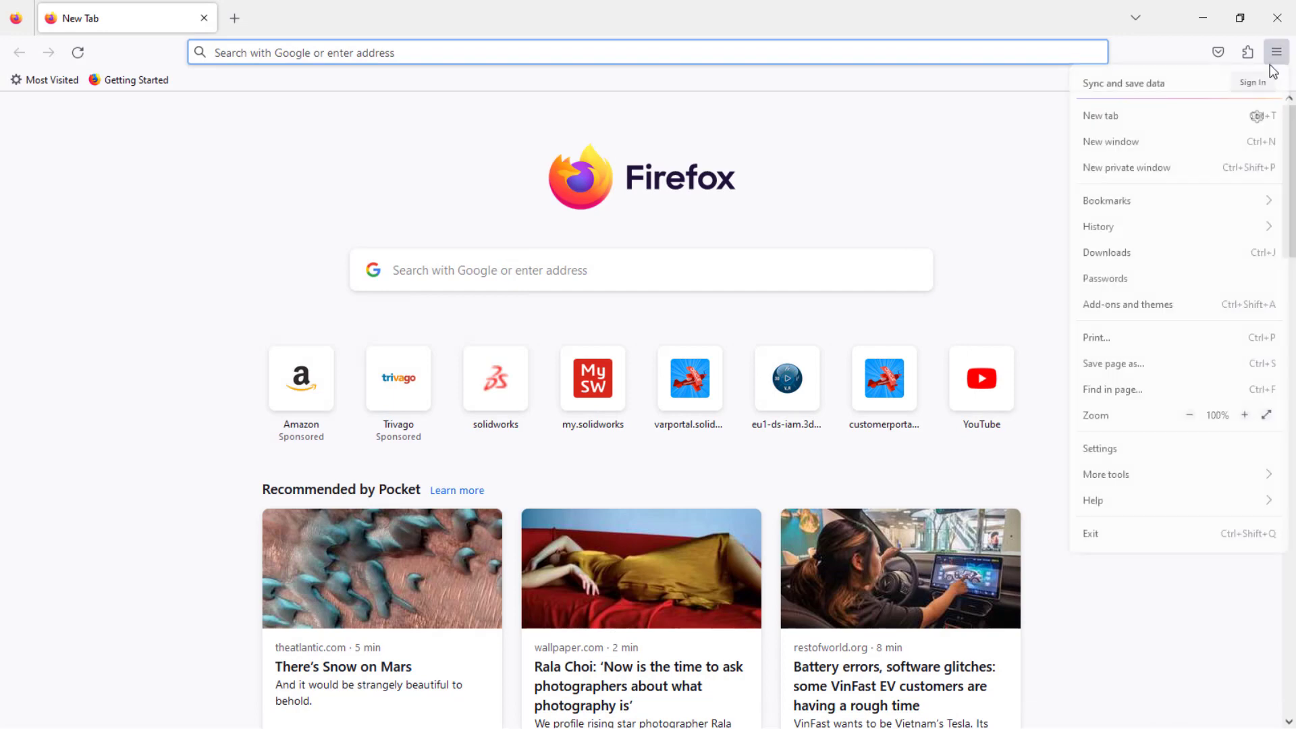
click(1137, 226)
click(1127, 207)
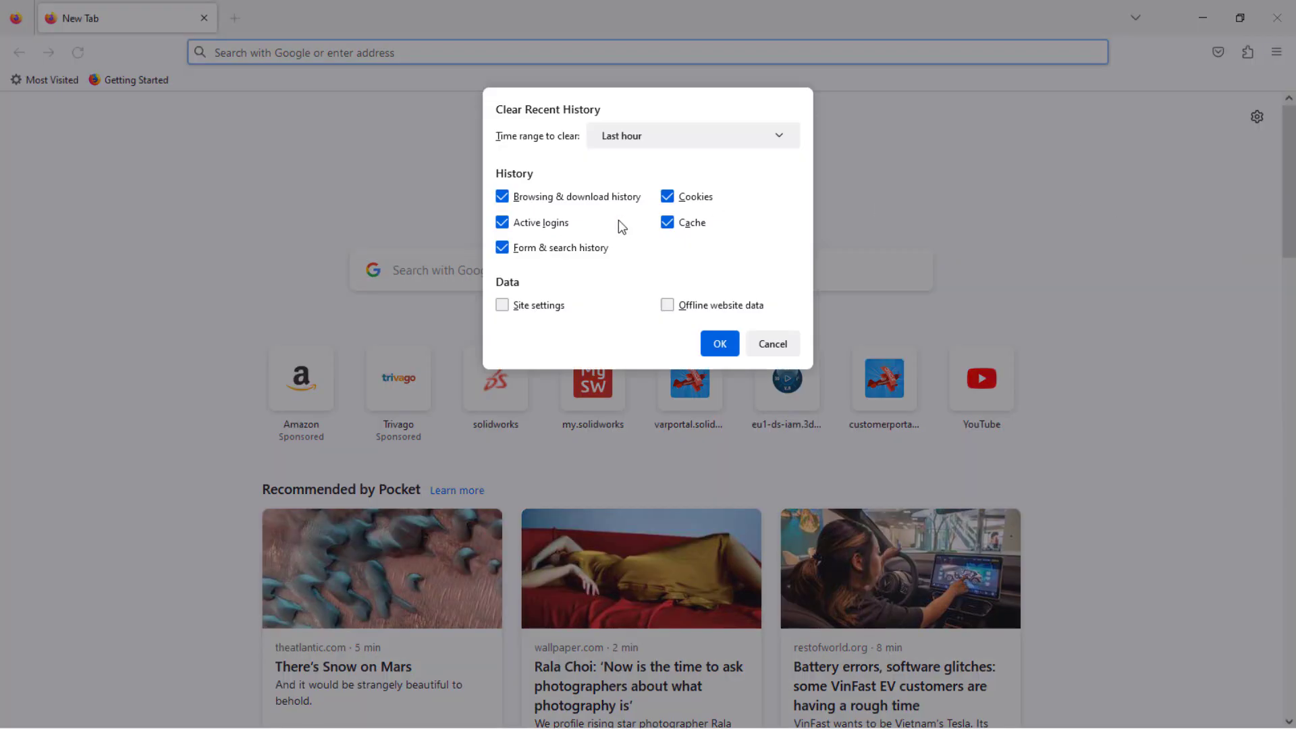
click(505, 307)
click(666, 305)
click(720, 344)
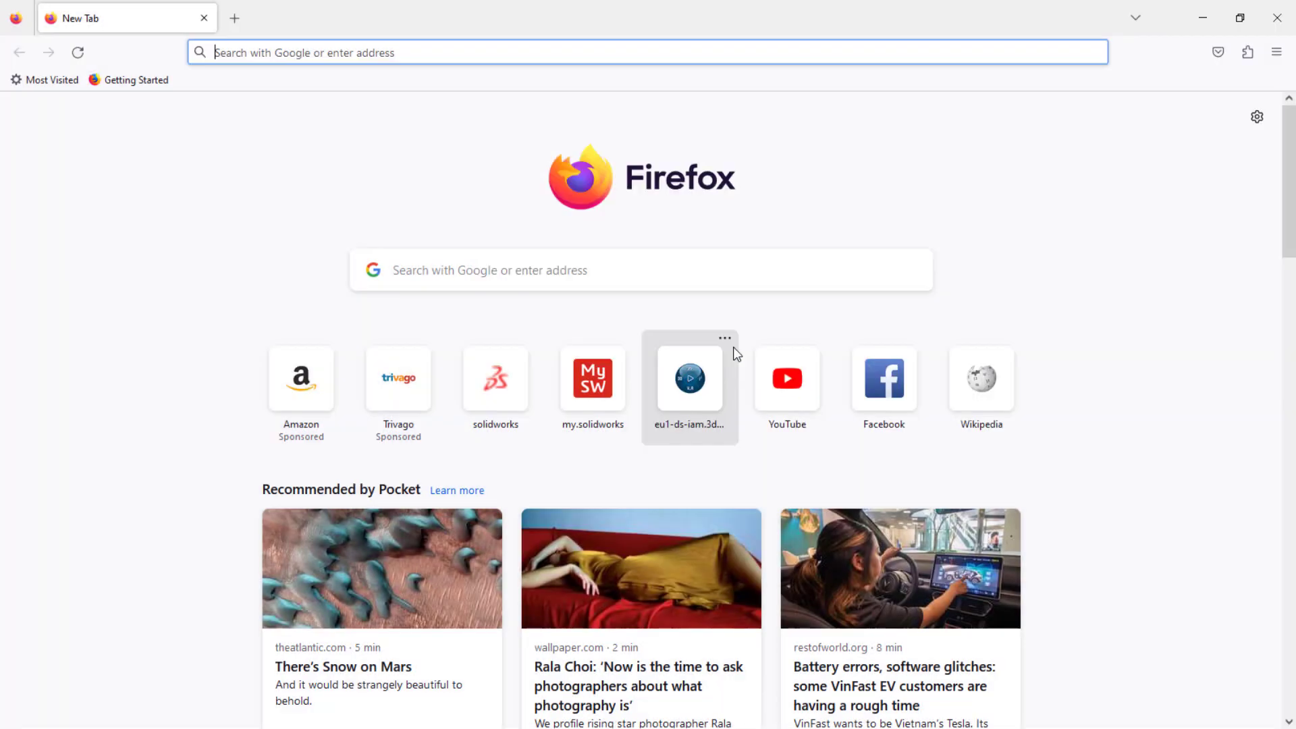
click(1277, 52)
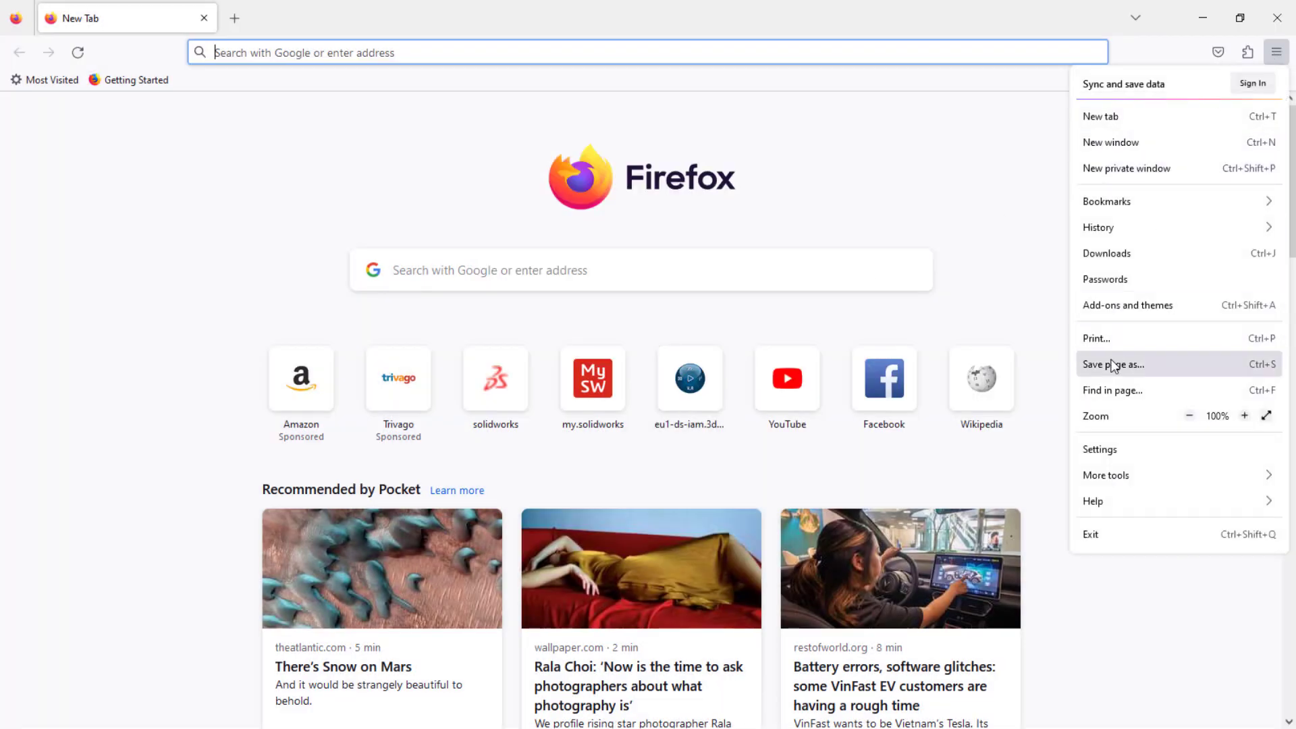
click(1112, 449)
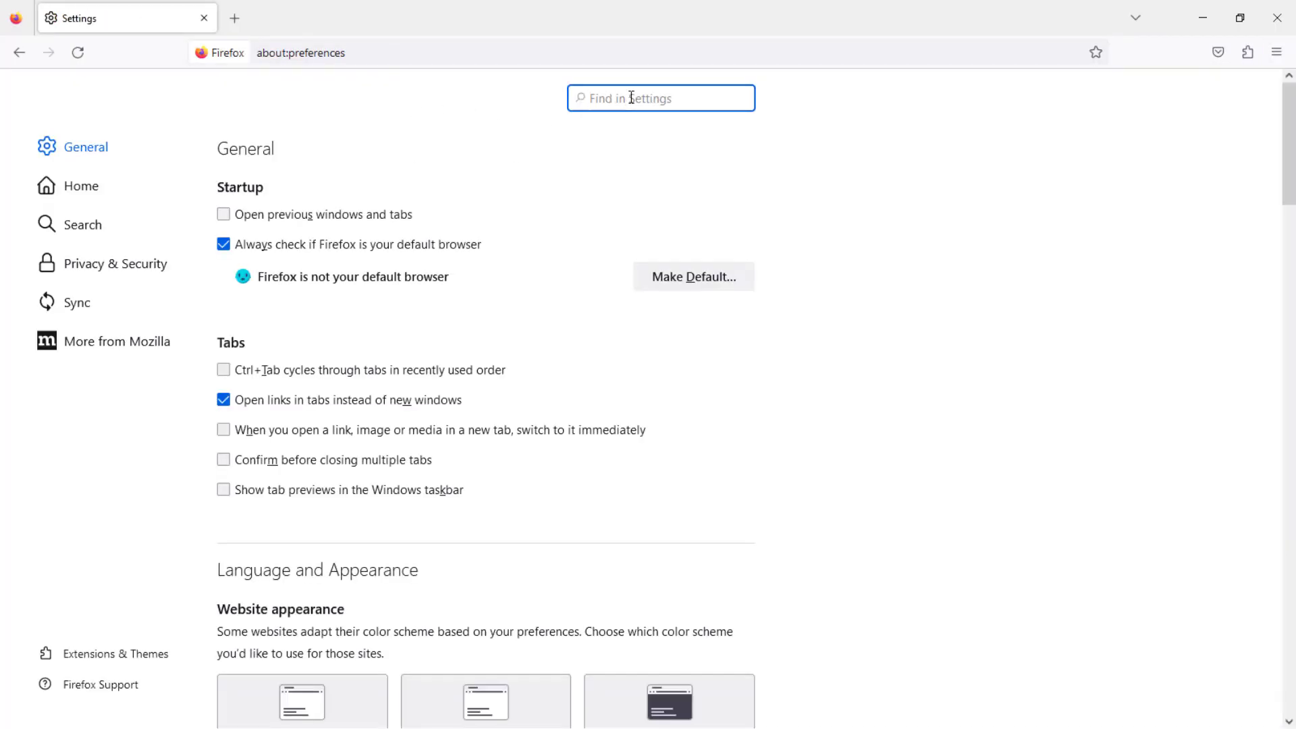
- Search settings for 'cook' and clear all cookies, site data and cached web content
text(co)
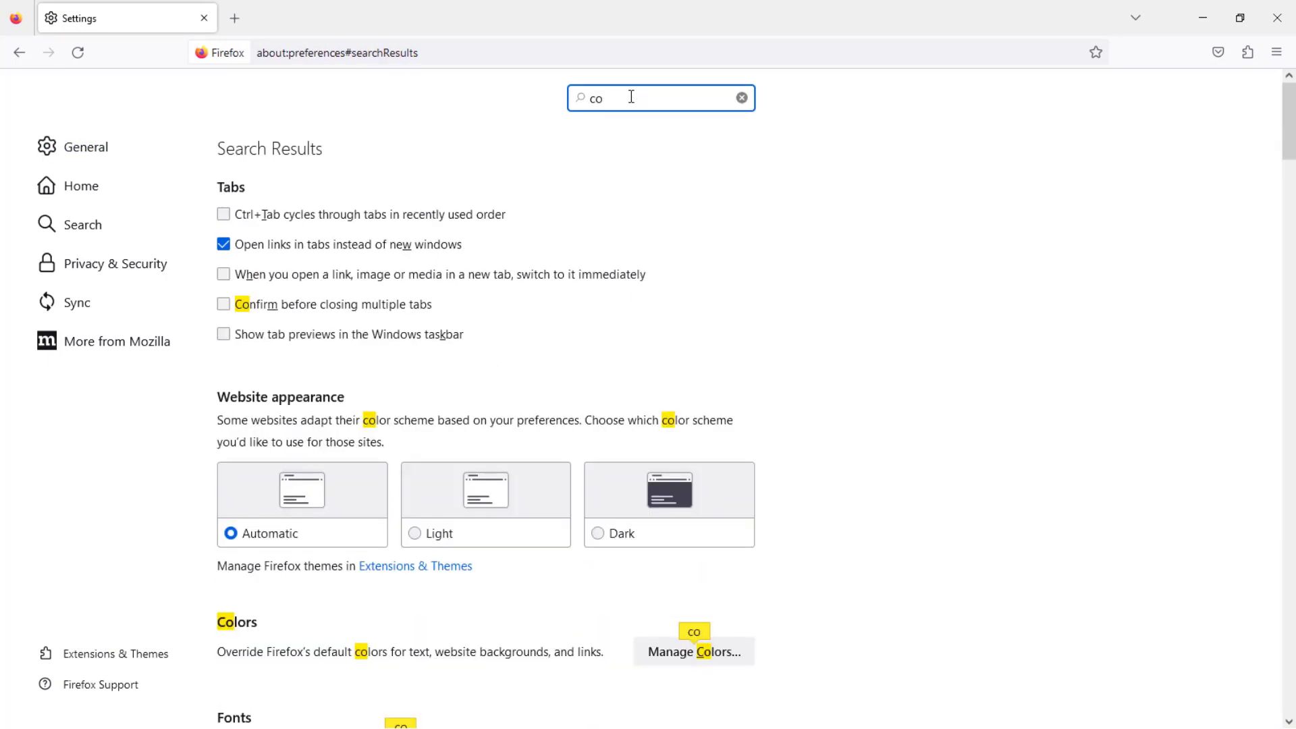
text(oki)
scroll(560, 460, down, 7)
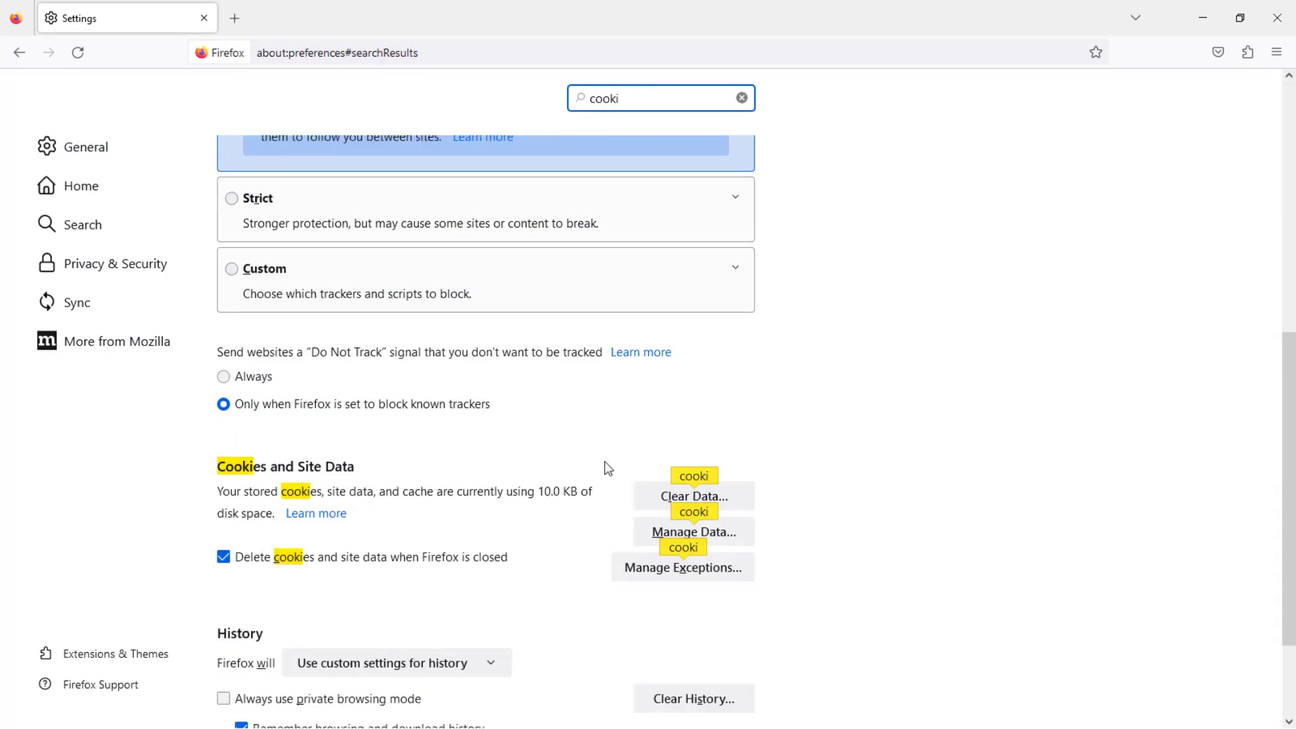
click(678, 495)
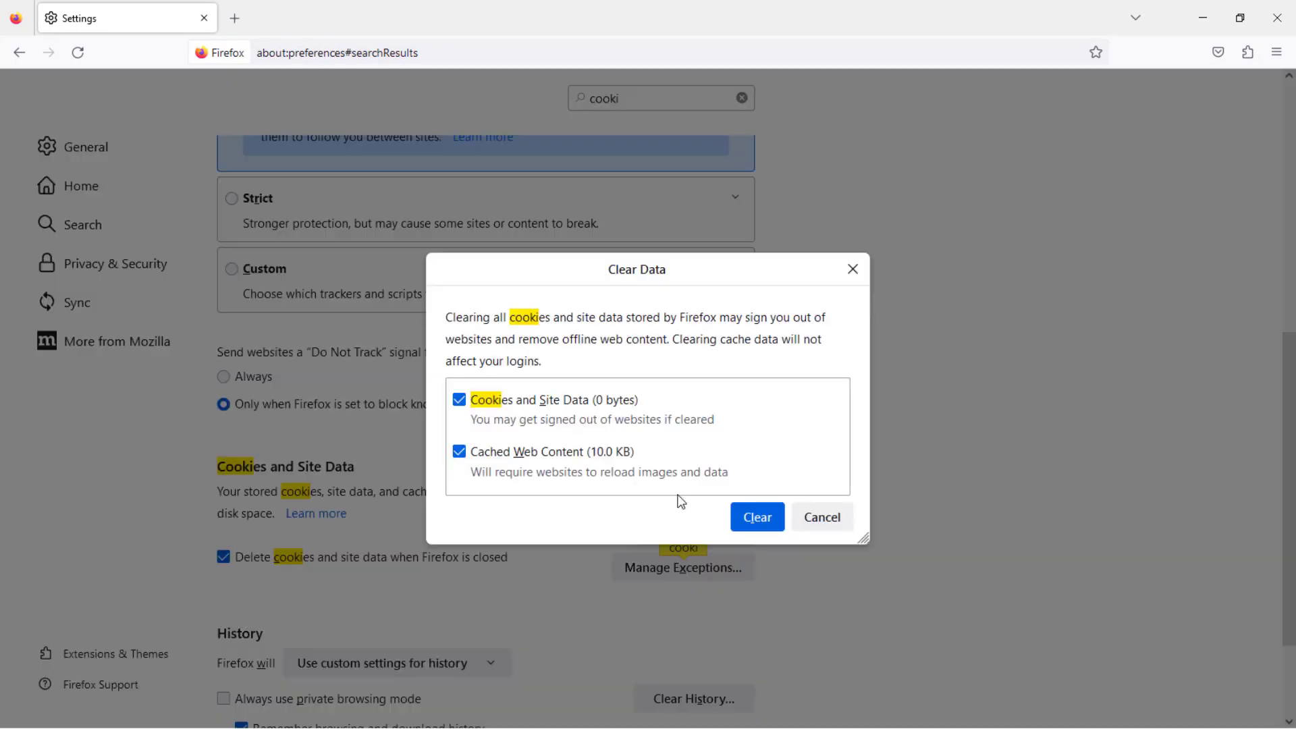
click(756, 516)
click(765, 389)
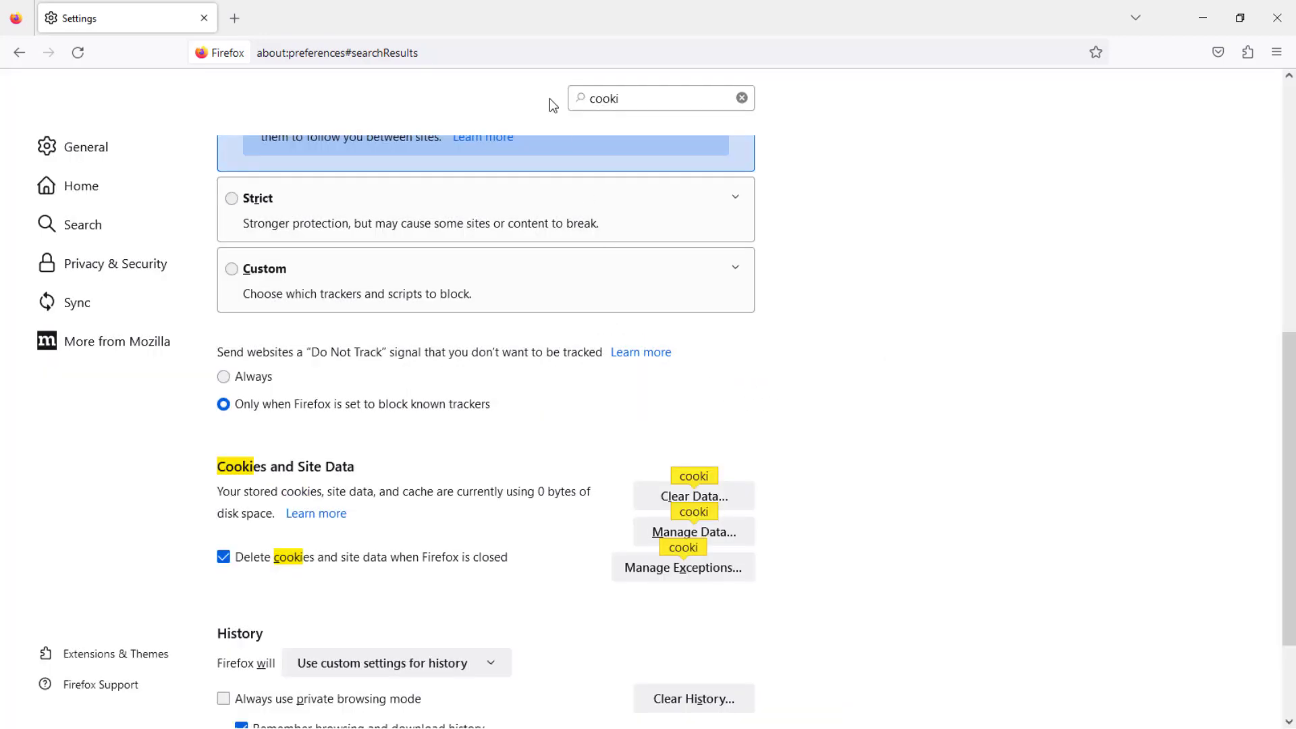
click(235, 19)
- Close Settings, search the web for 'var portal' and open the VAR portal result
click(203, 18)
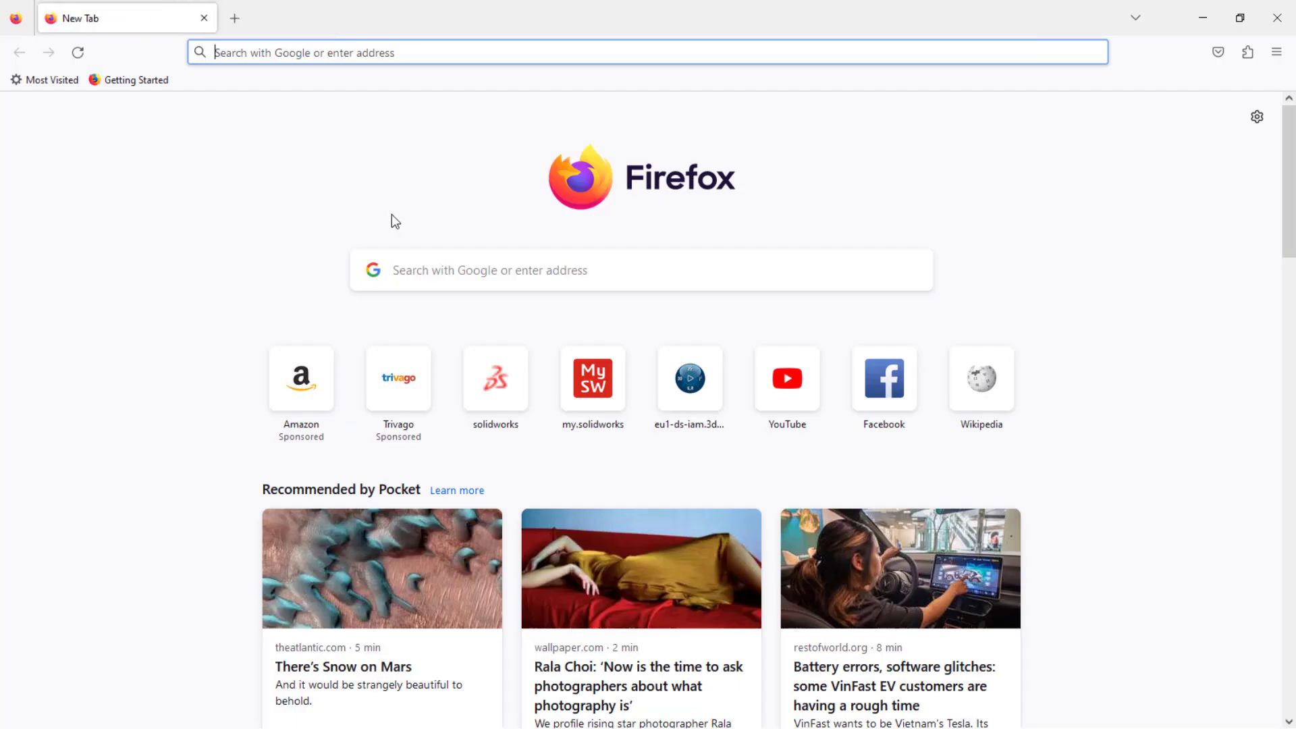
click(426, 270)
text(var)
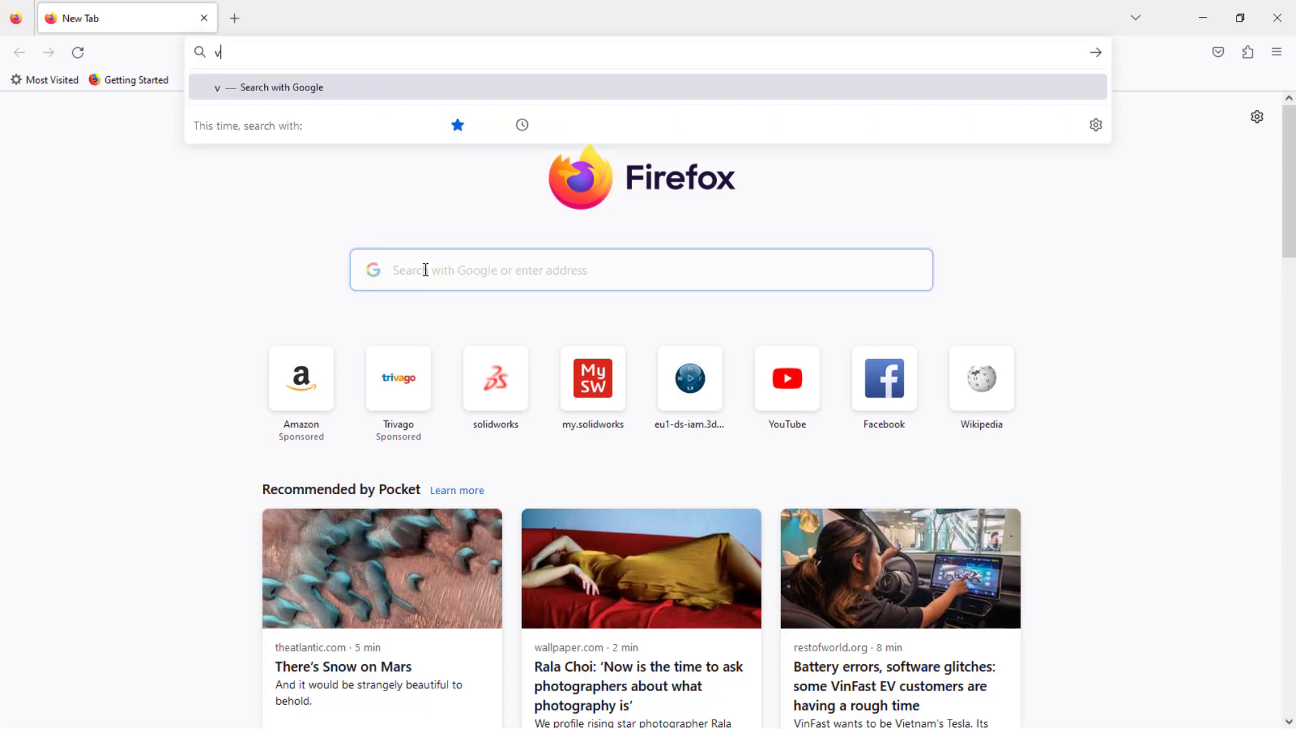
click(259, 116)
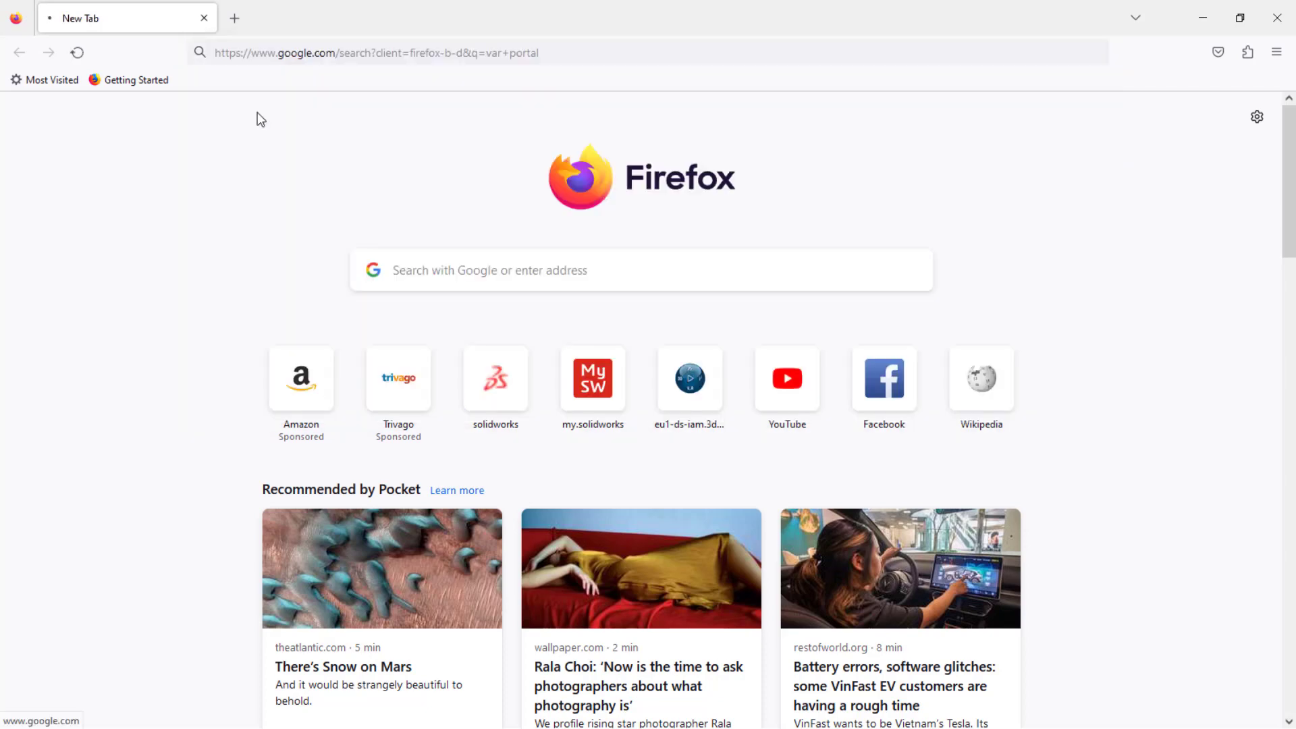
click(279, 254)
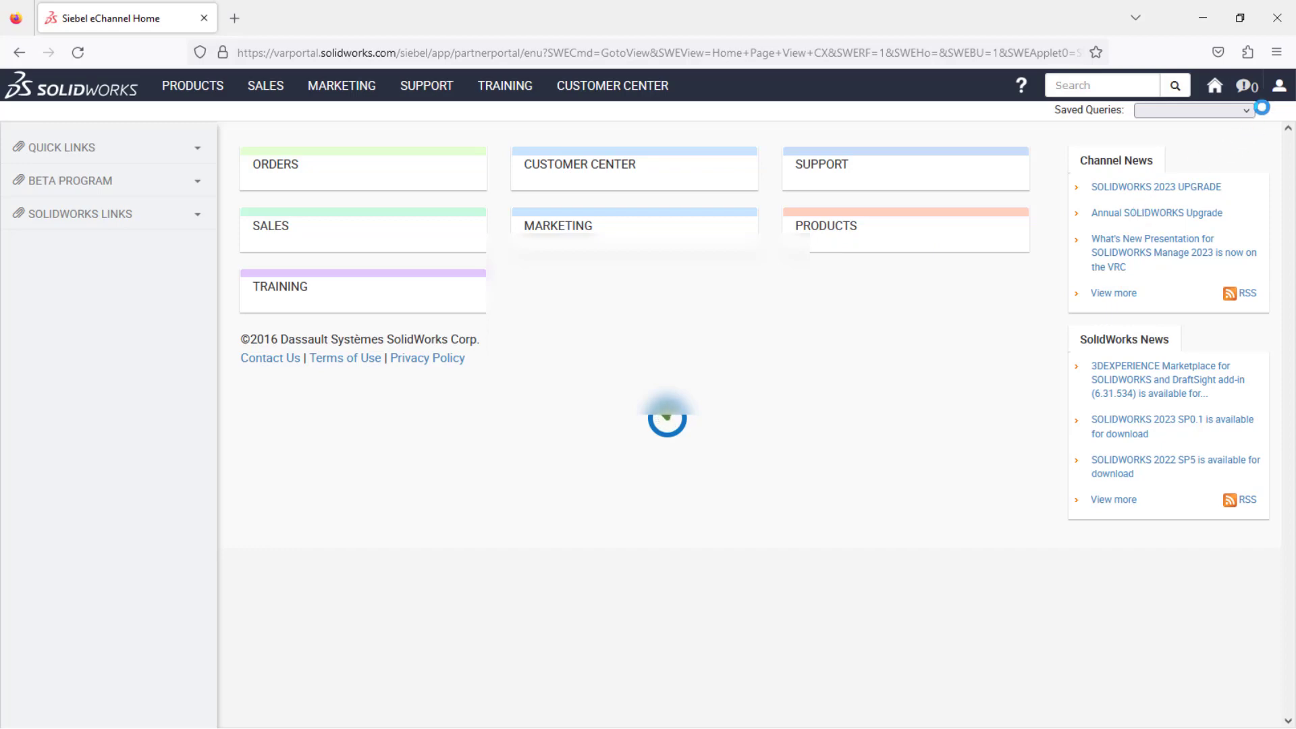
- Log out of the VAR portal and search 'var portal' again from a fresh tab
click(1275, 86)
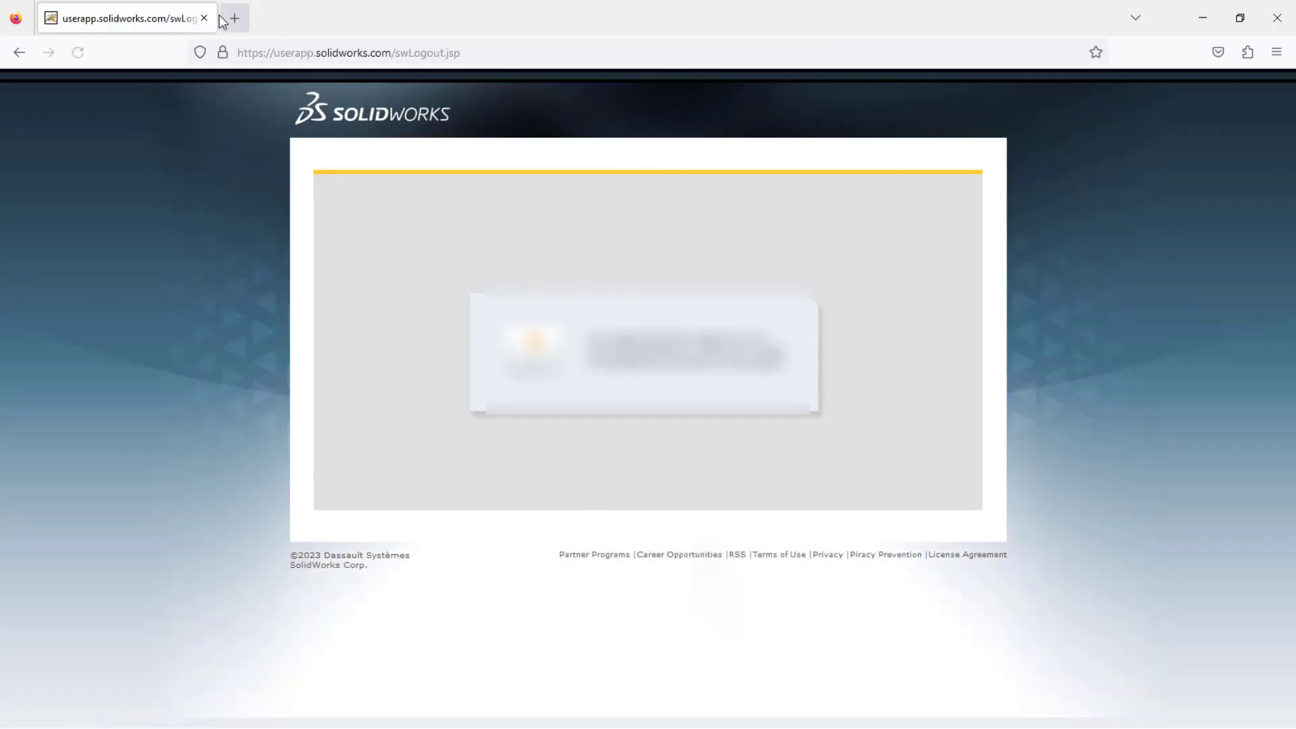
click(235, 18)
click(204, 18)
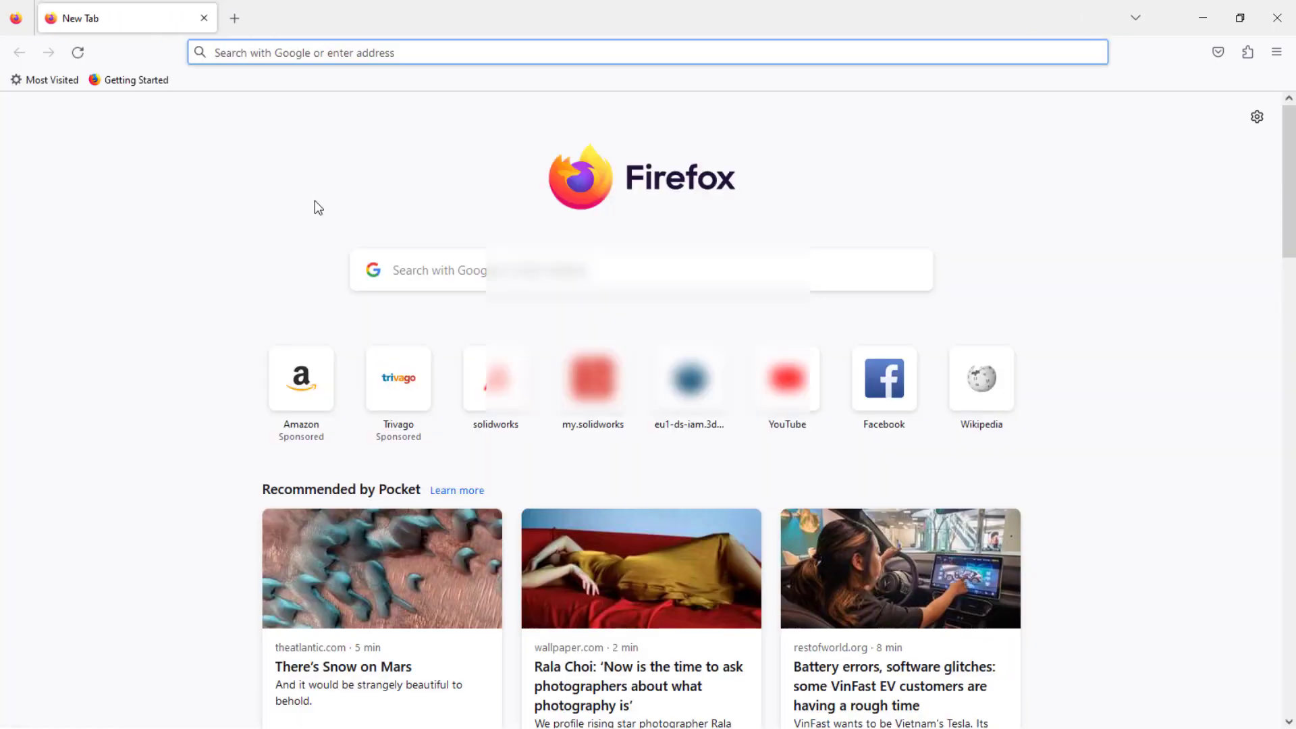
click(432, 266)
text(var portal)
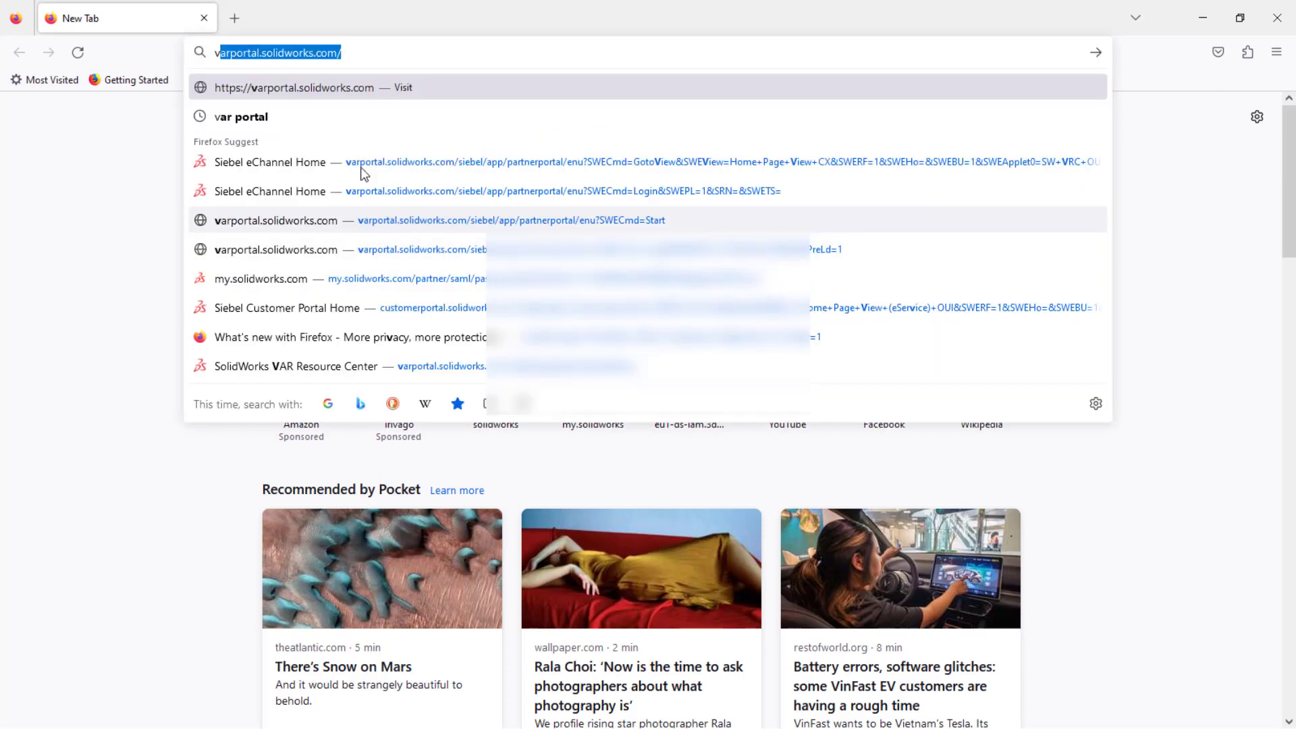
click(245, 112)
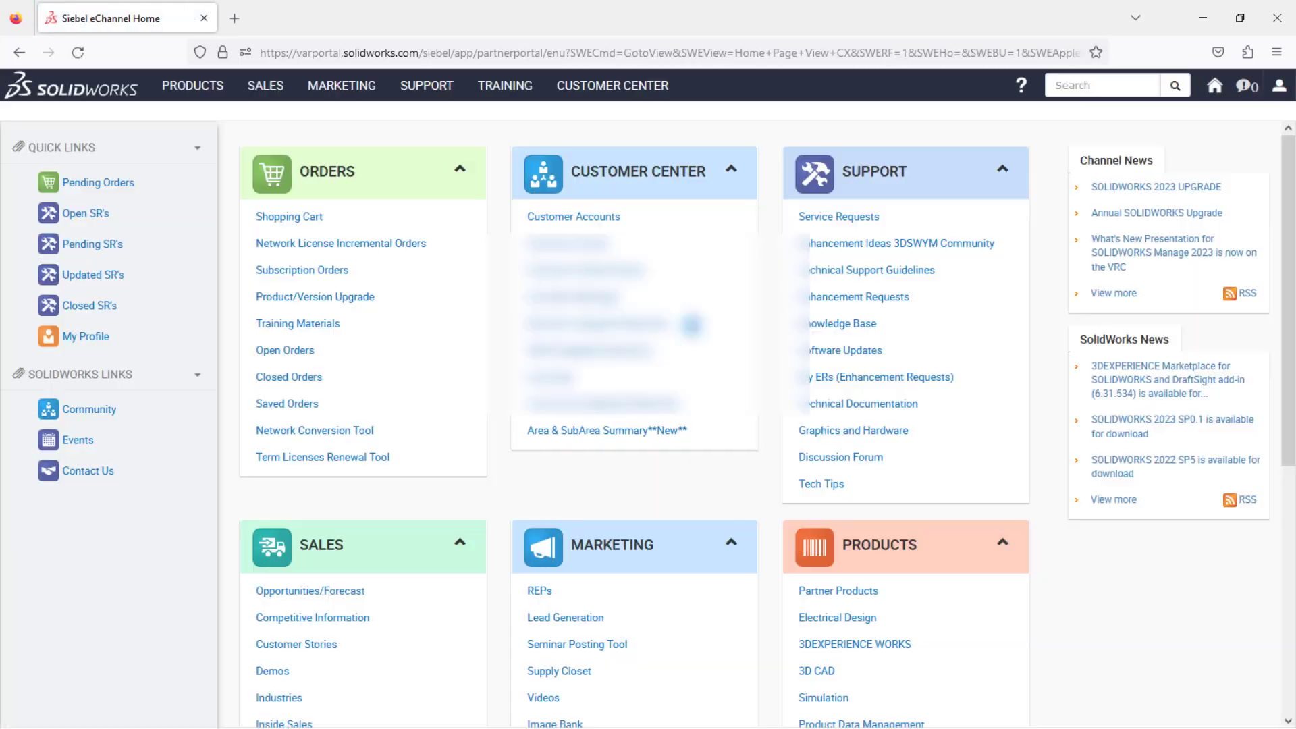
- Open the 'SOLIDWORKS 2022 SP5 is available' news, accept all cookies, and select version 2022
click(1131, 471)
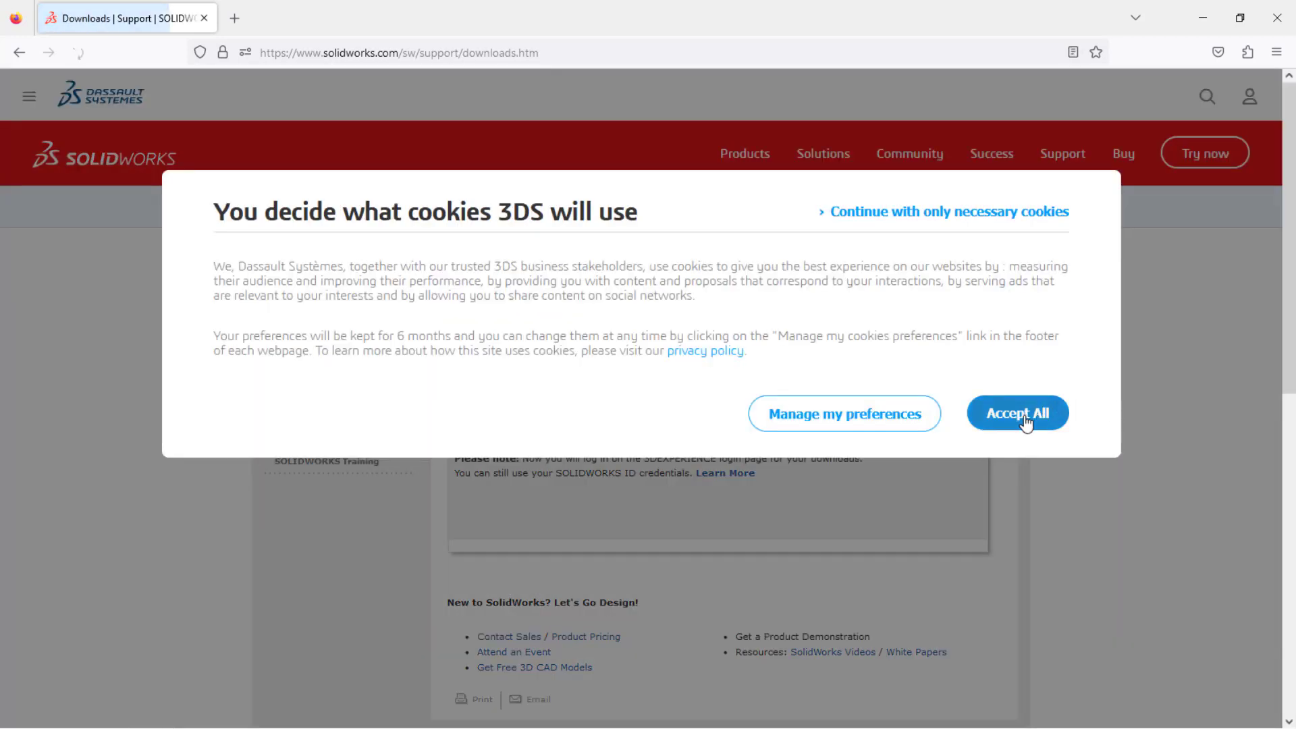
click(1025, 423)
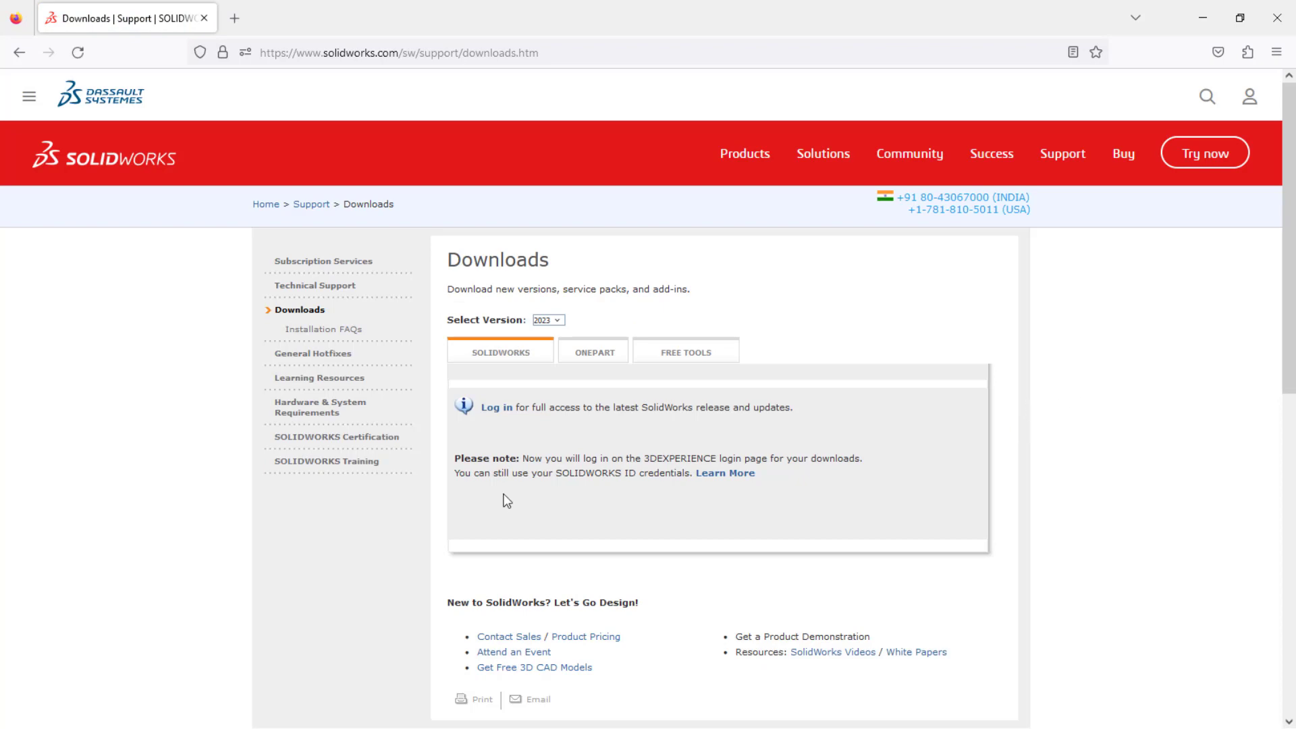
scroll(505, 499, down, 5)
scroll(504, 501, up, 5)
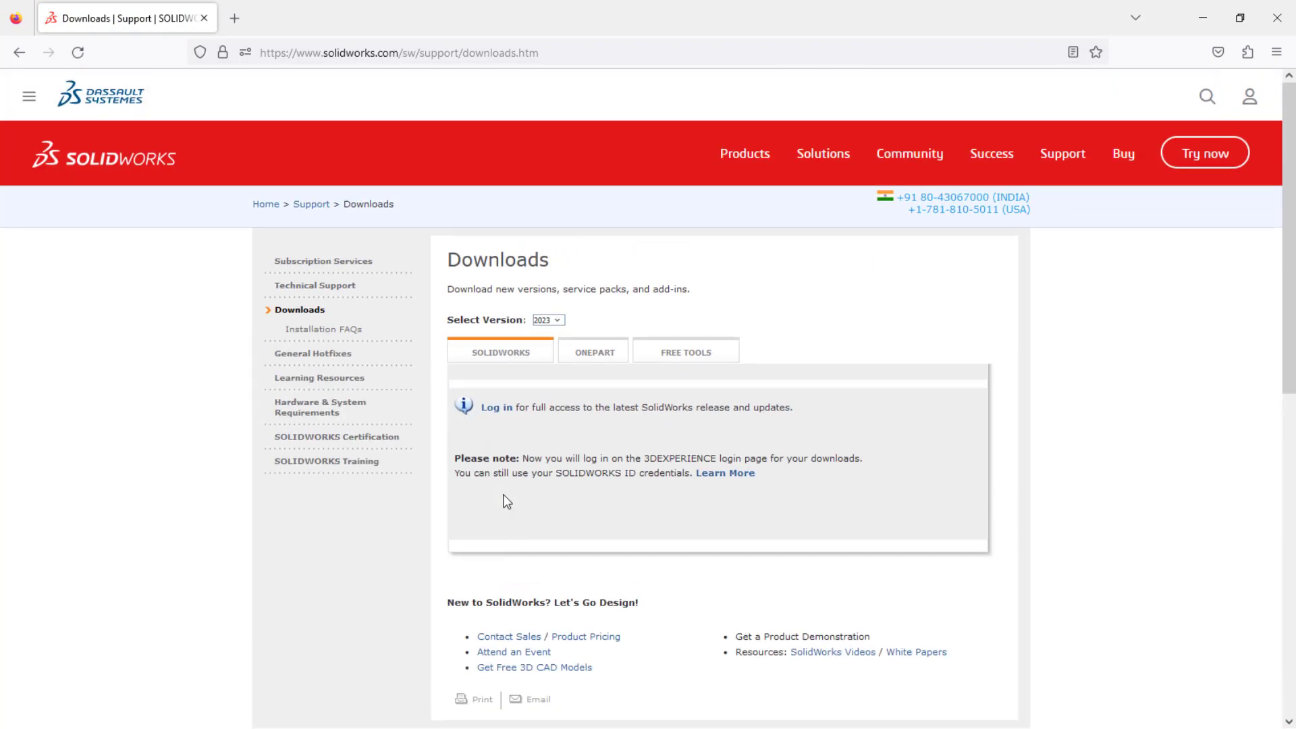
click(554, 321)
click(548, 368)
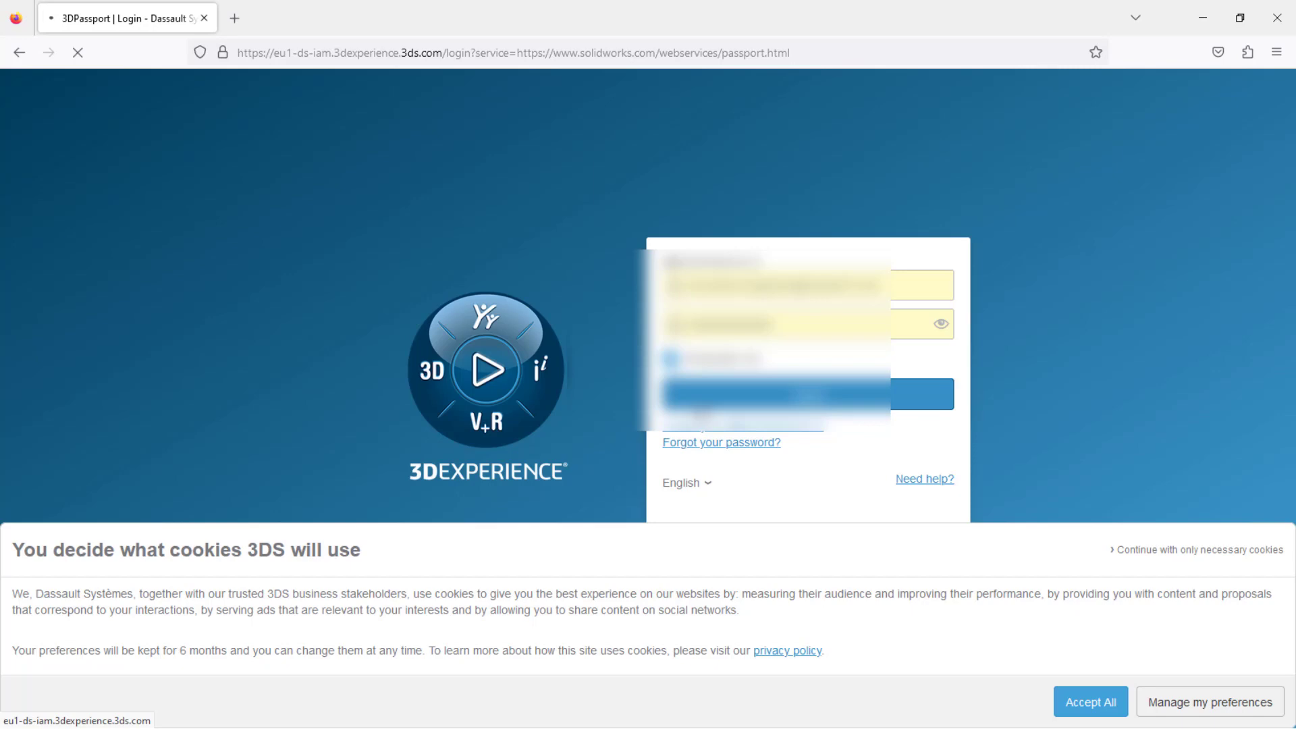
- Accept all cookies on the 3DEXPERIENCE login page
click(1080, 703)
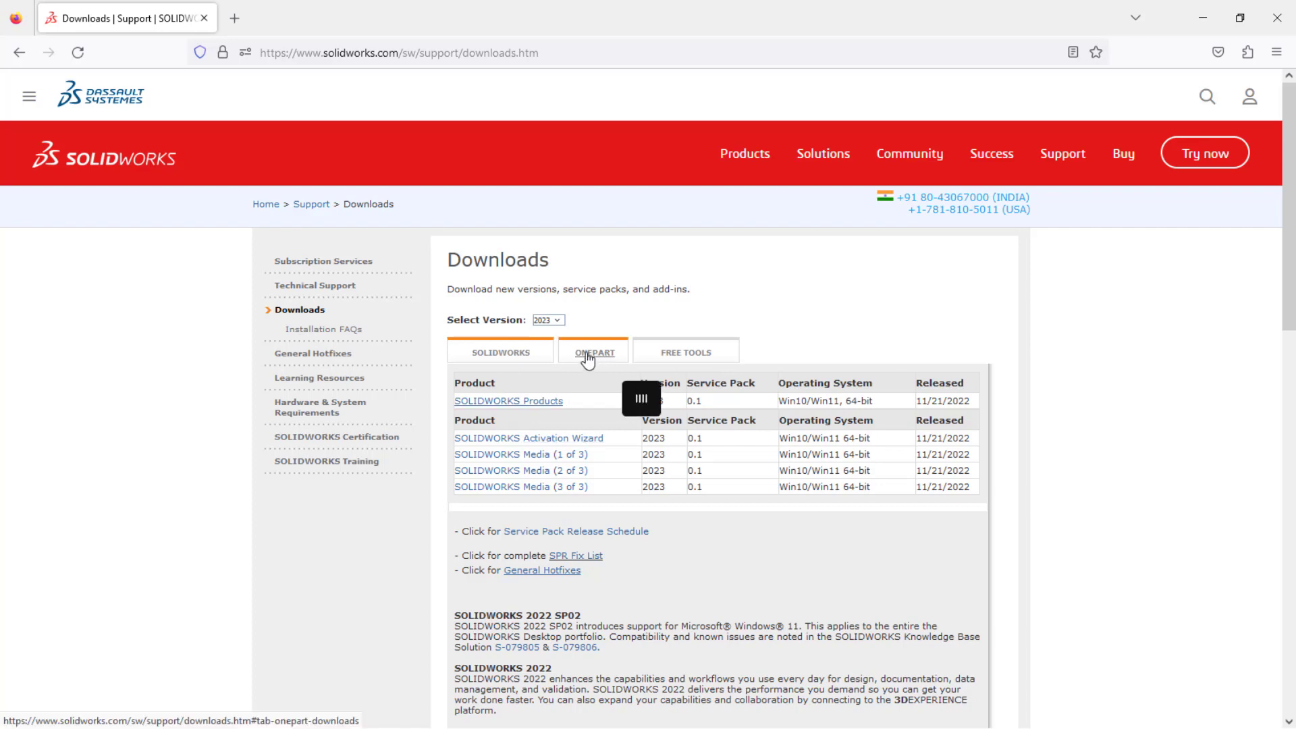
- Choose version 2022 and open the SP 5.0 SOLIDWORKS Products download
click(554, 320)
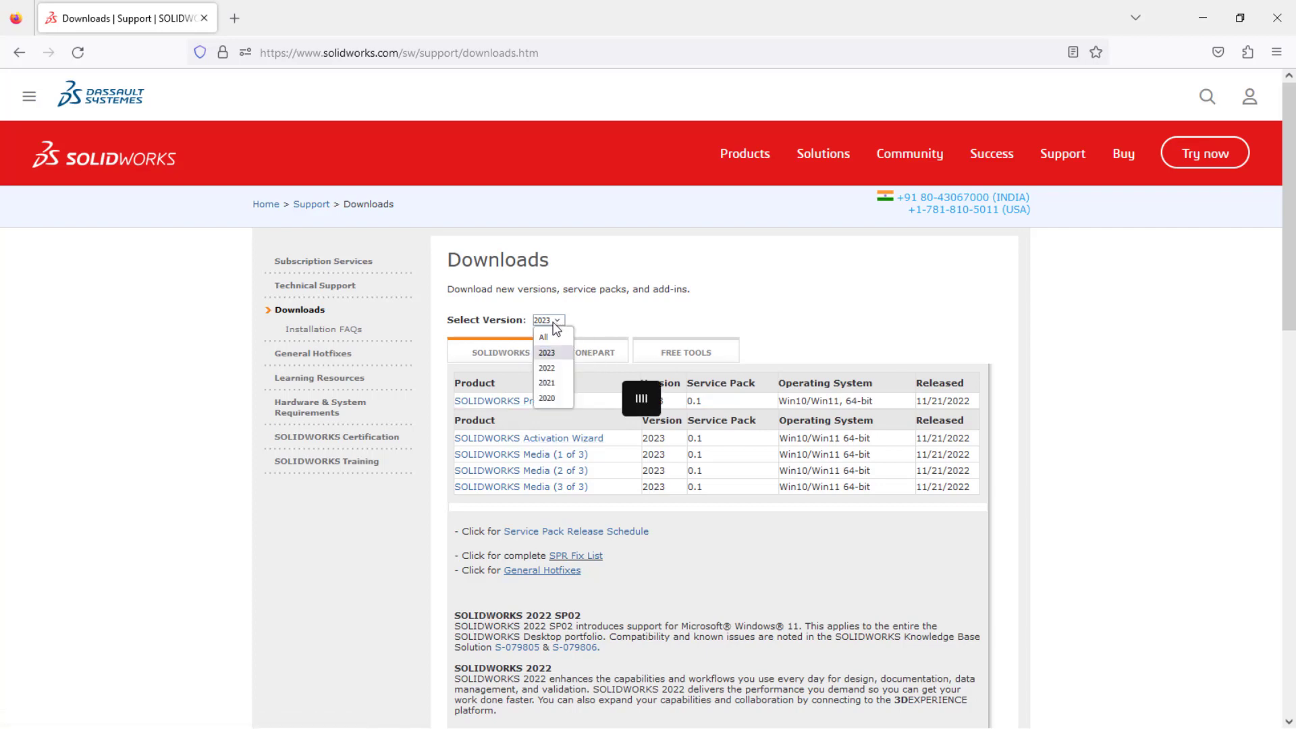
click(559, 369)
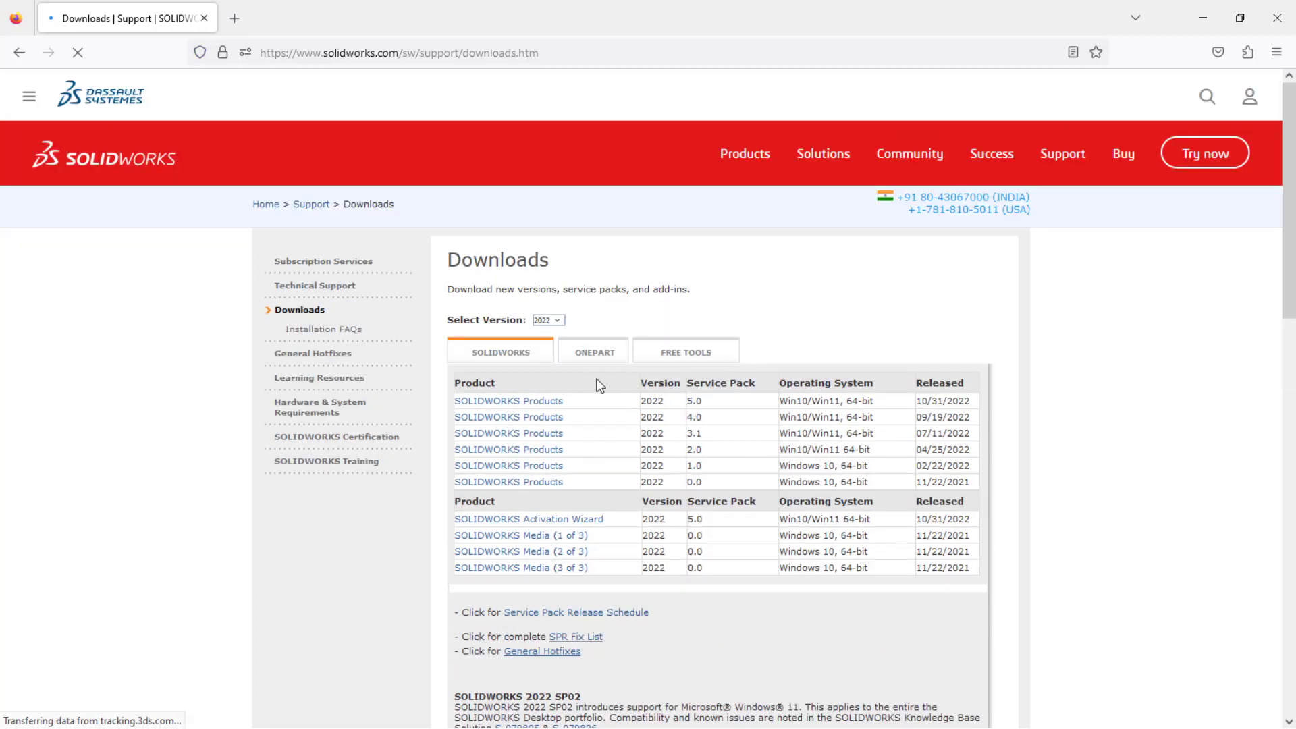
click(559, 401)
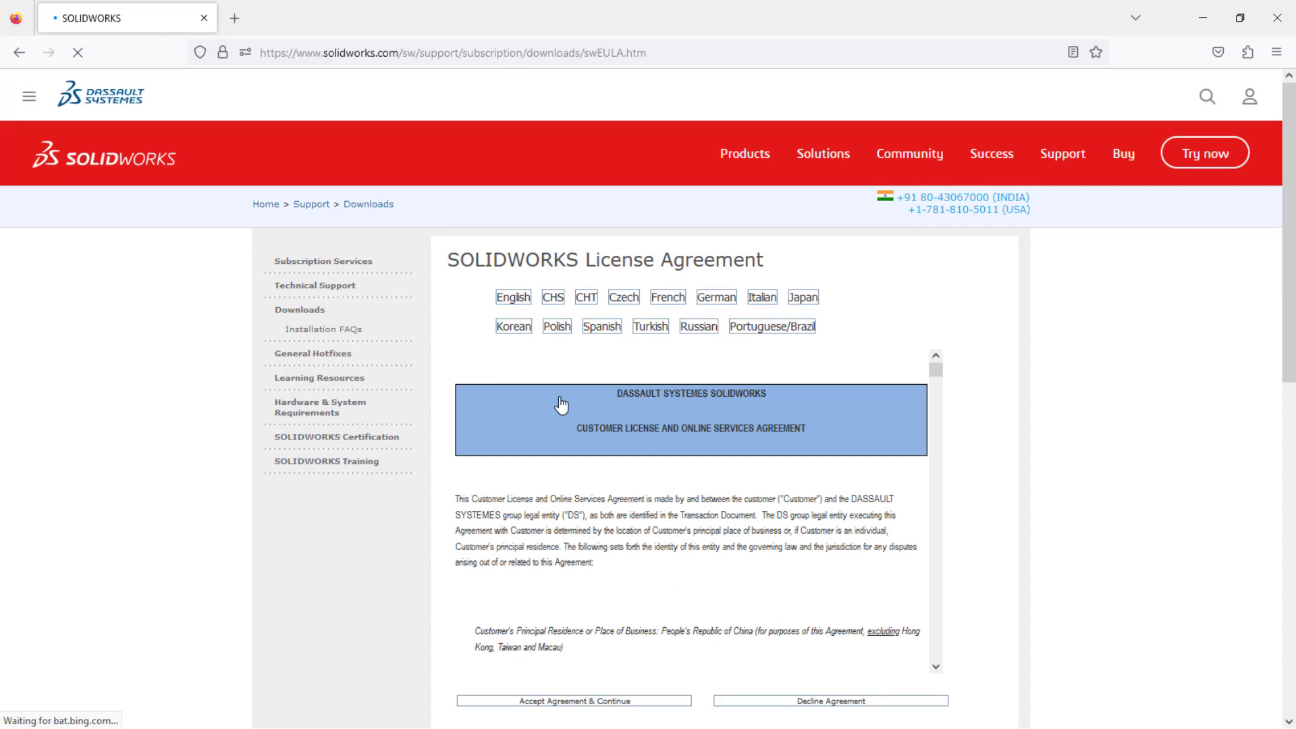
- Accept the license agreement, download SolidWorksSetup.exe for 2022 SP 5.0, and return to the agreement page
scroll(566, 383, down, 3)
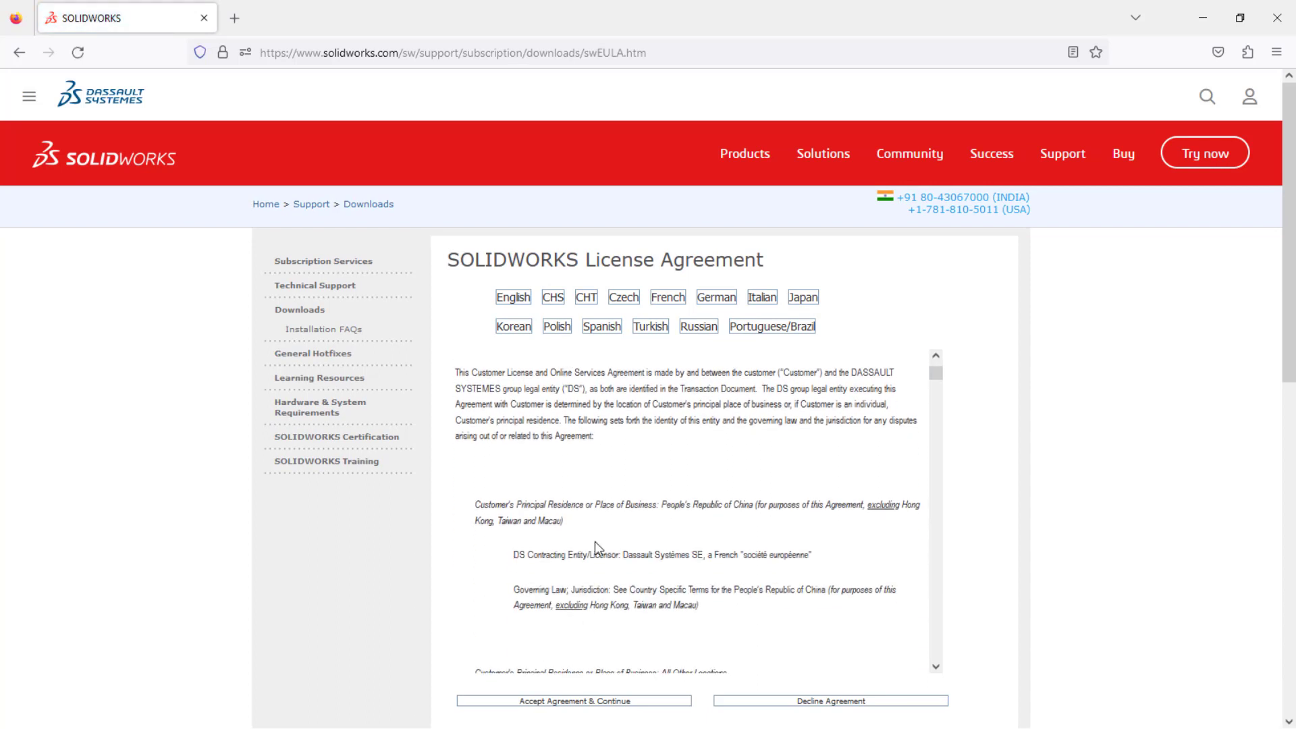
click(499, 299)
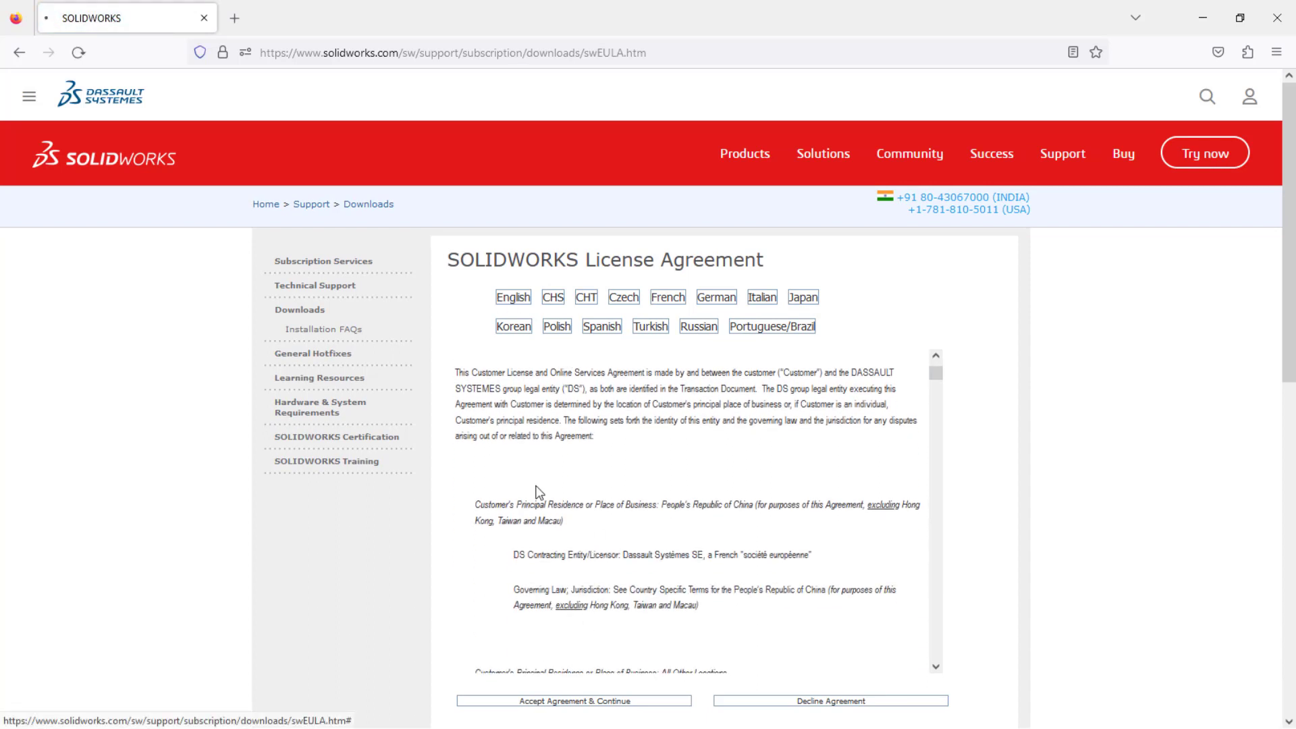
click(554, 704)
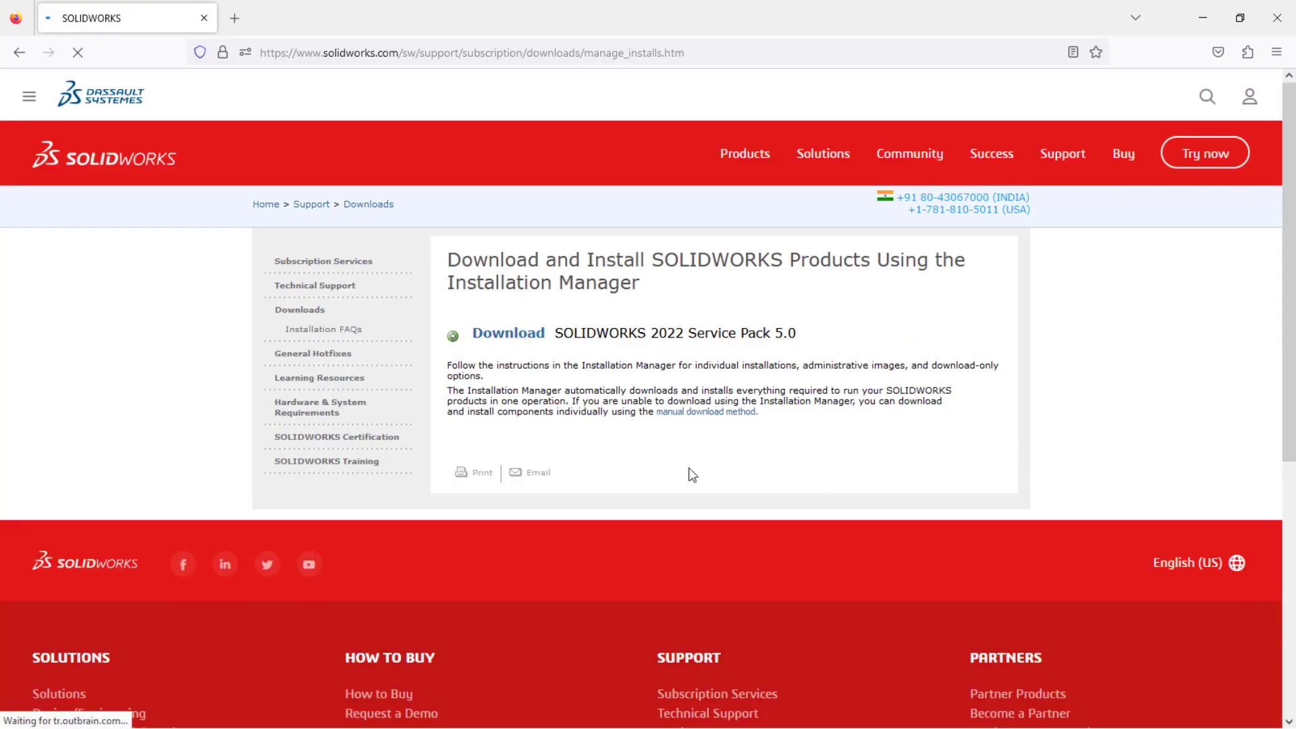
click(512, 340)
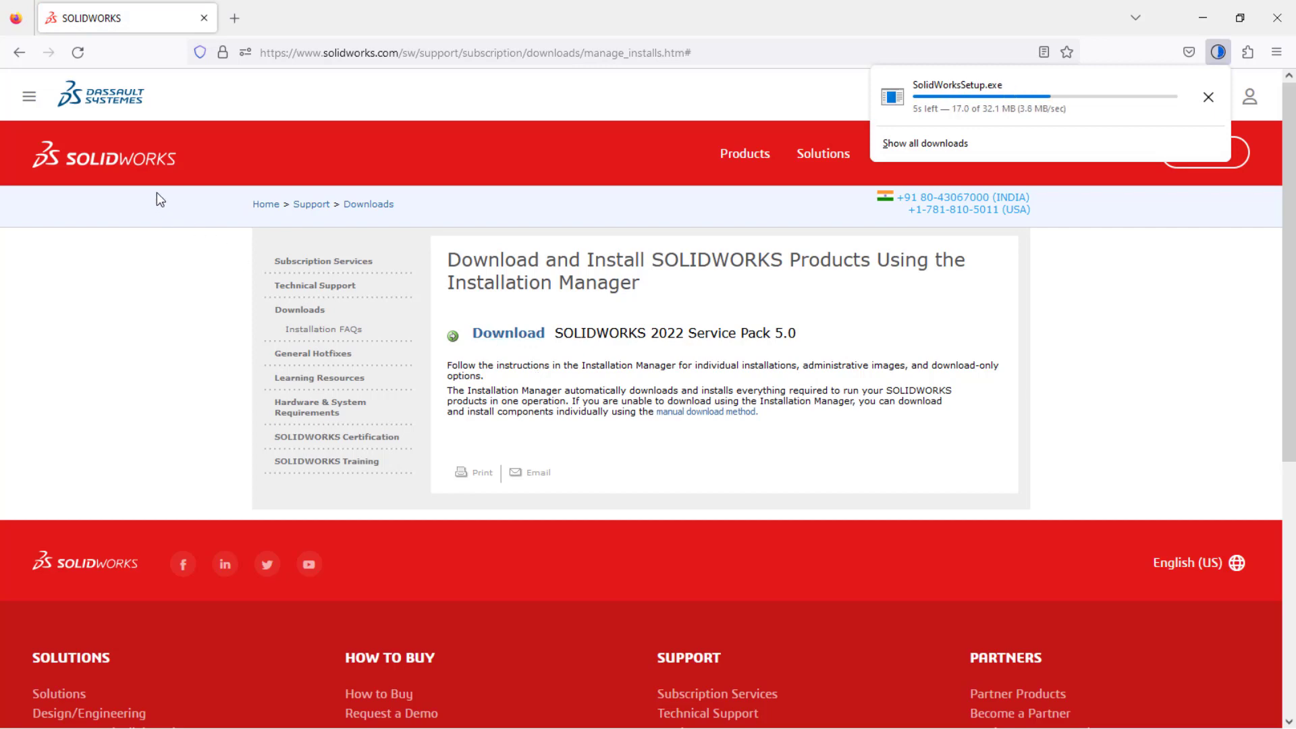
click(19, 52)
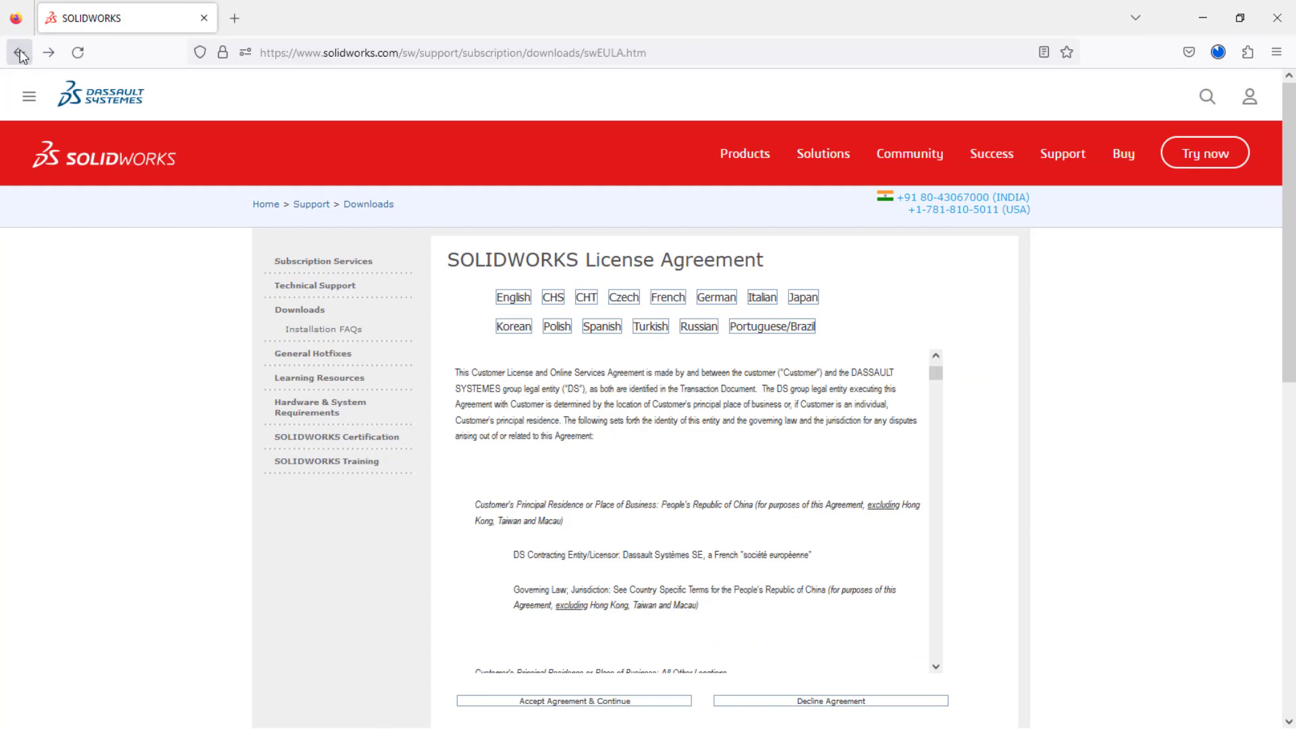
- Return to the reloaded Downloads page and open the 2023 SP 0.1 SOLIDWORKS Products download
click(20, 52)
click(81, 54)
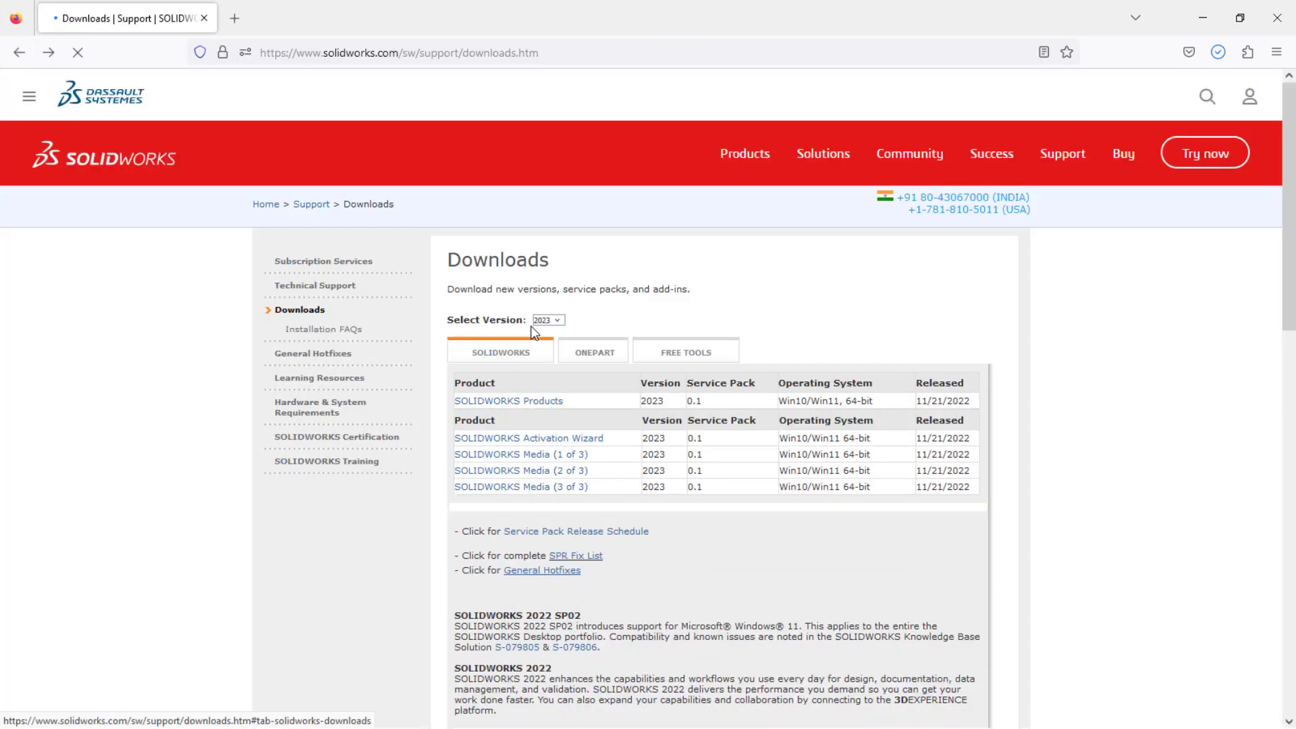
click(531, 404)
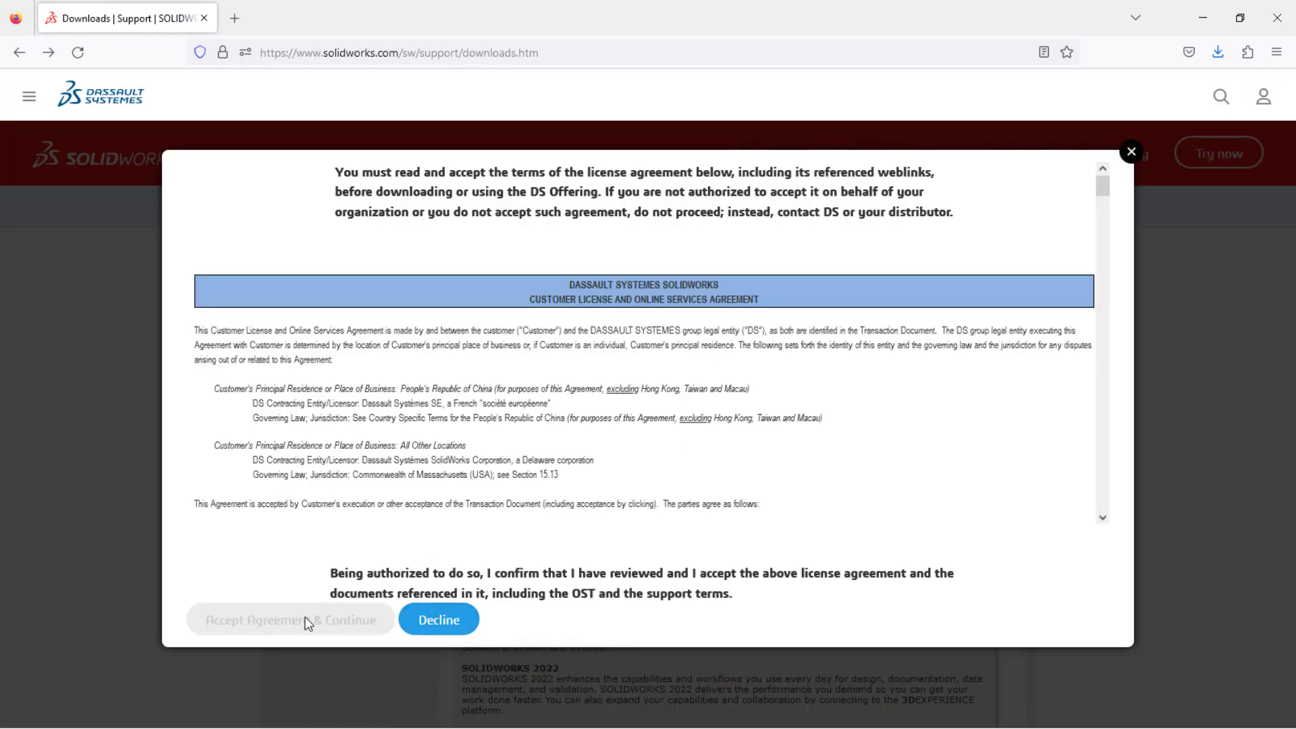
- Accept the license agreement and download the 2023 SP 0.1 installer as SolidWorksSetup(1).exe
scroll(584, 374, down, 20)
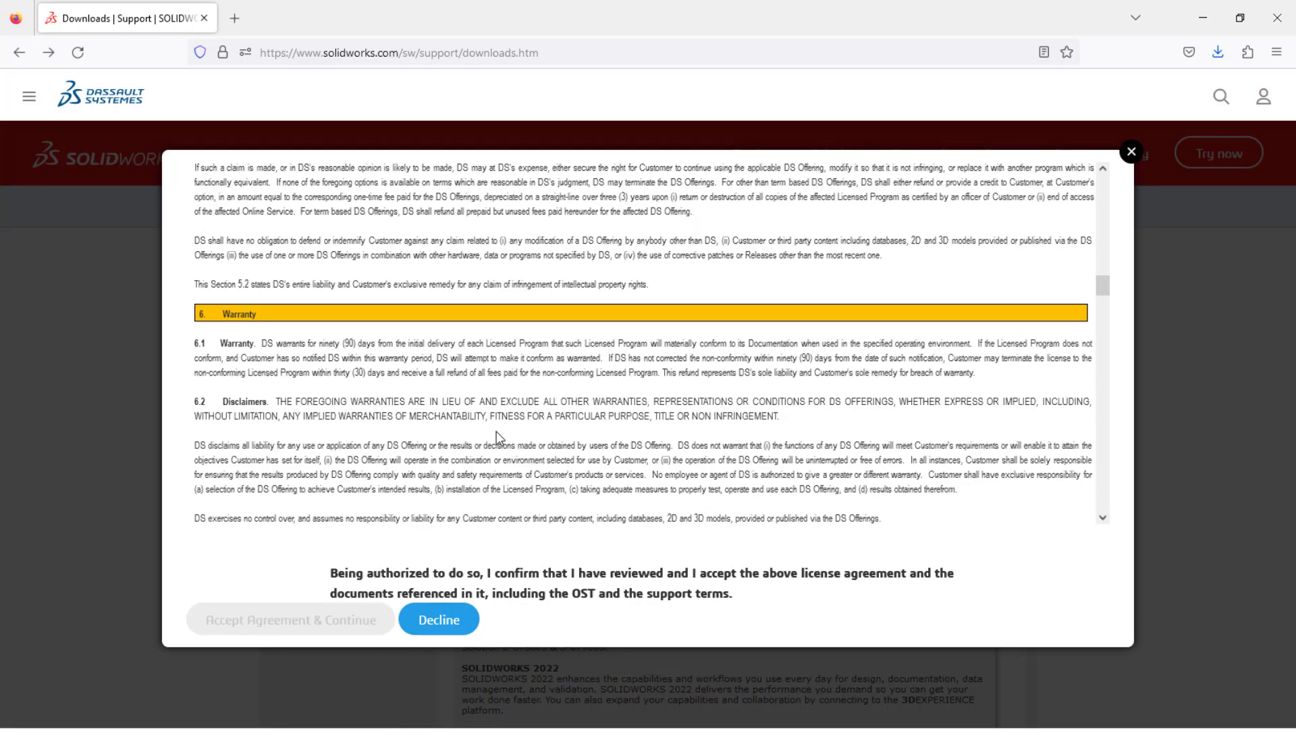
scroll(388, 456, down, 20)
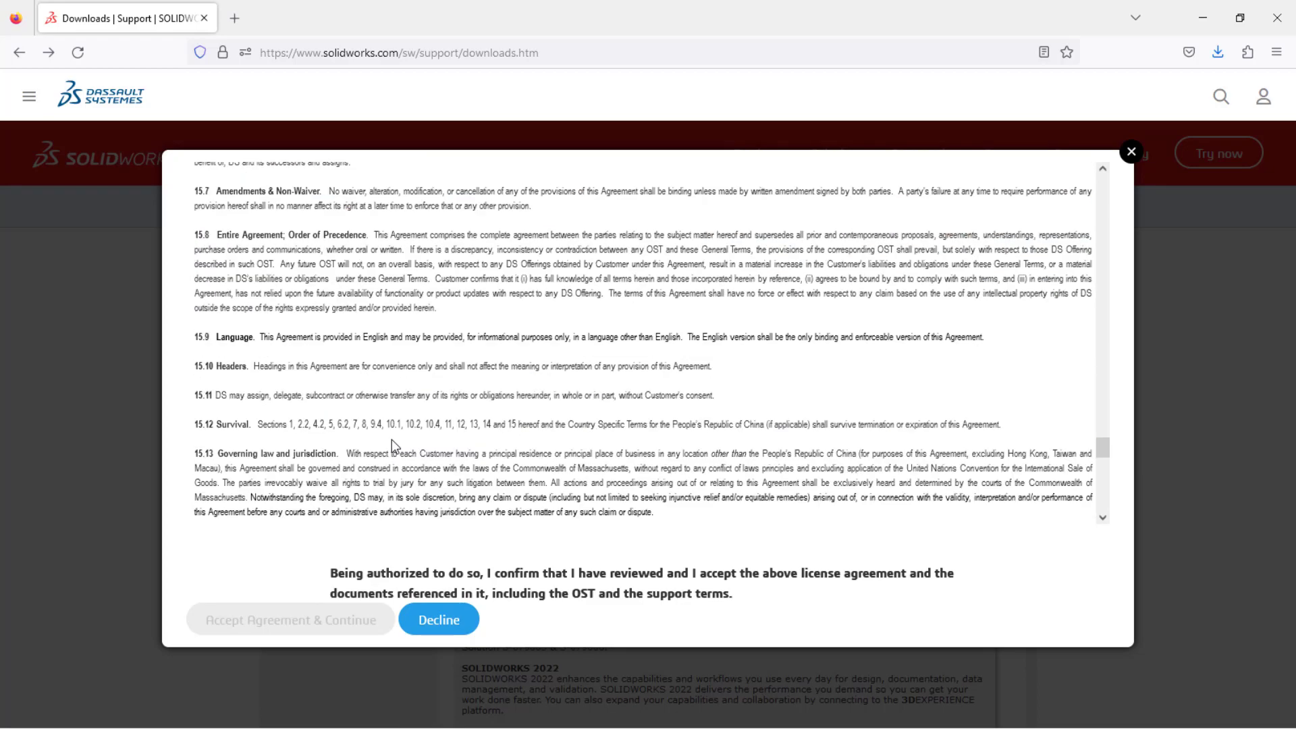
click(310, 619)
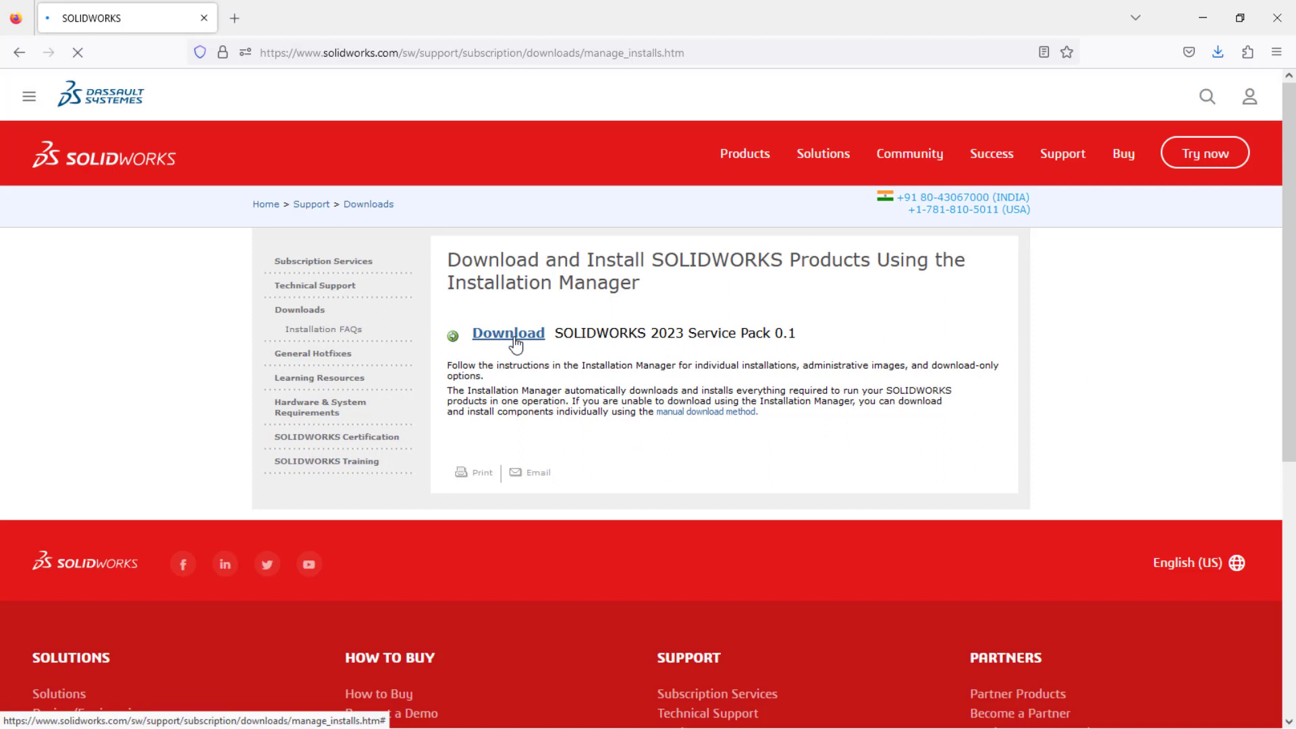
click(513, 335)
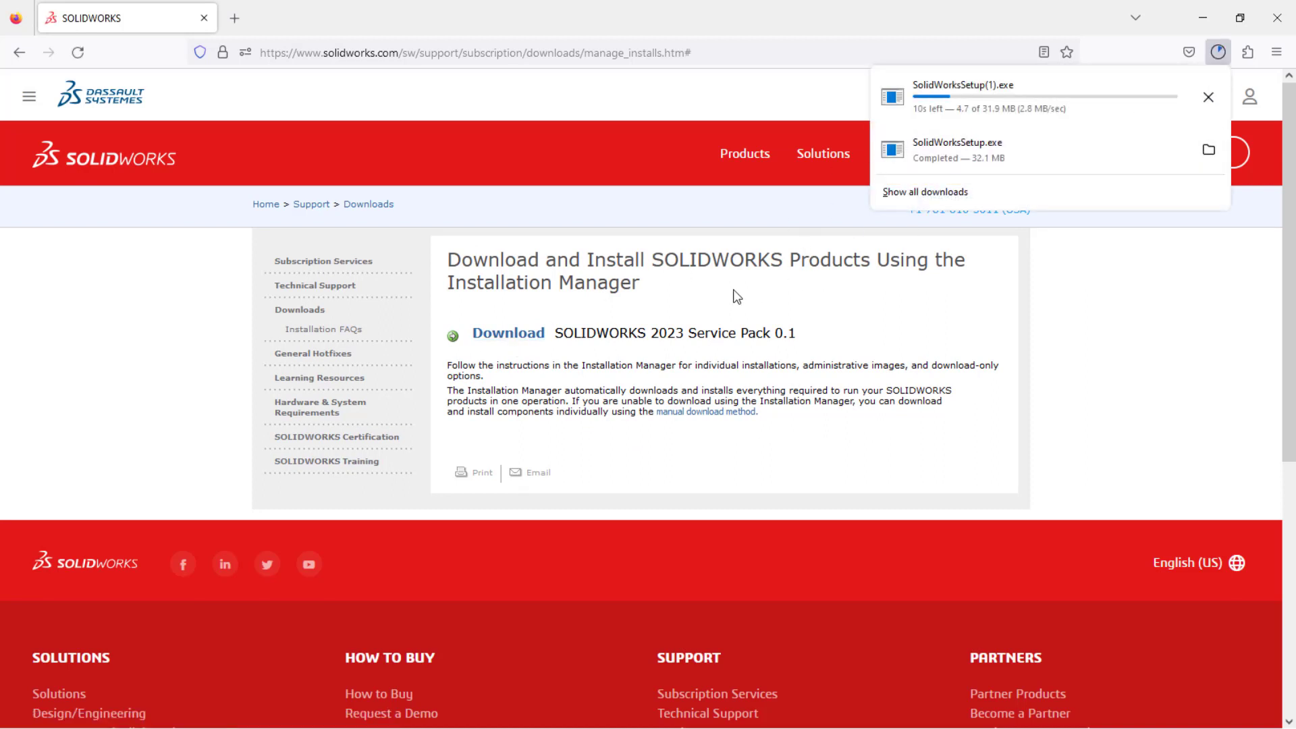